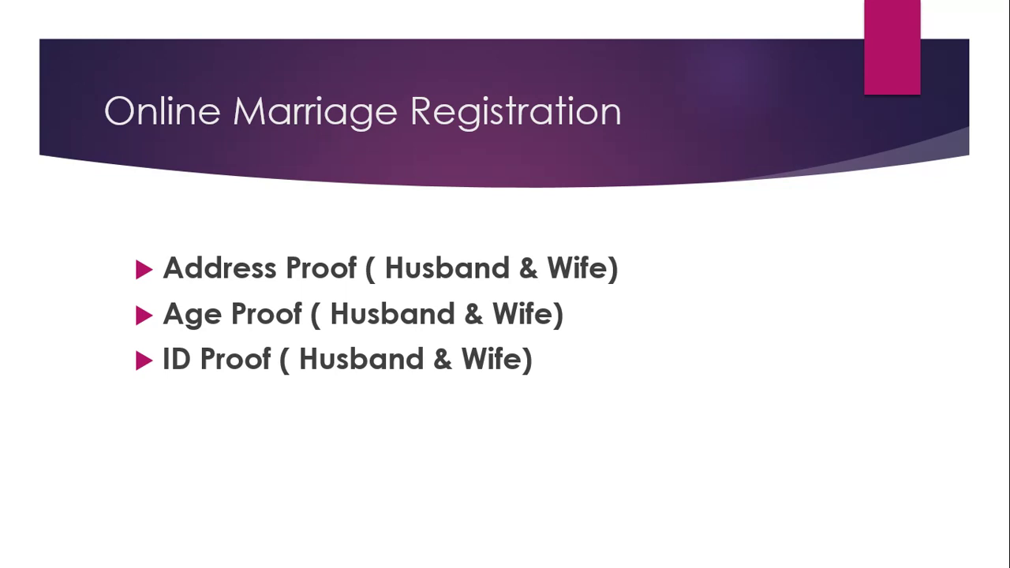
{"action": "key", "text": "Right"}
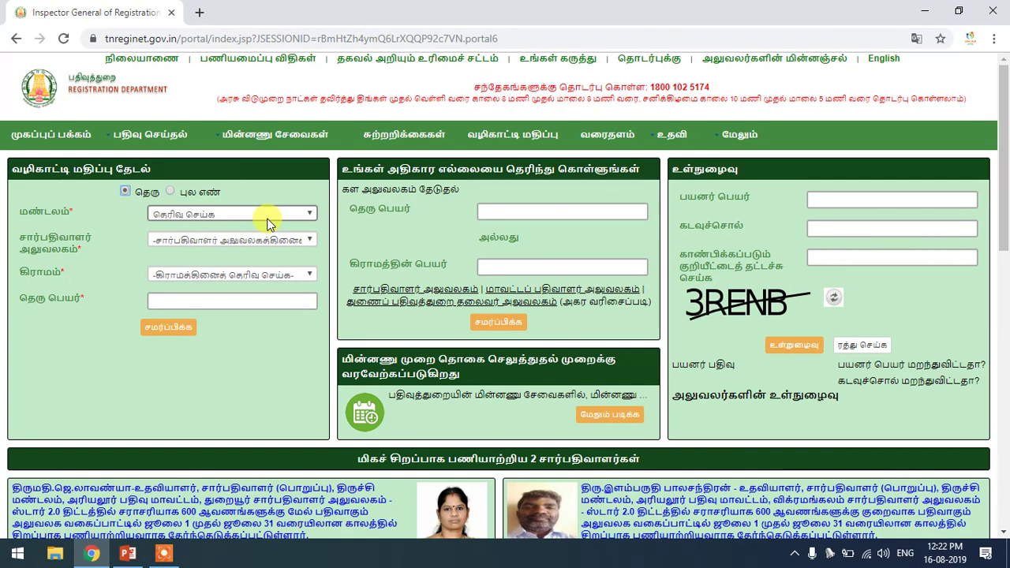
Open the user registration (பயனர் பதிவு) form and examine its fields from the login details down to the OTP section.
{"action": "mouse_move", "coordinate": [130, 152]}
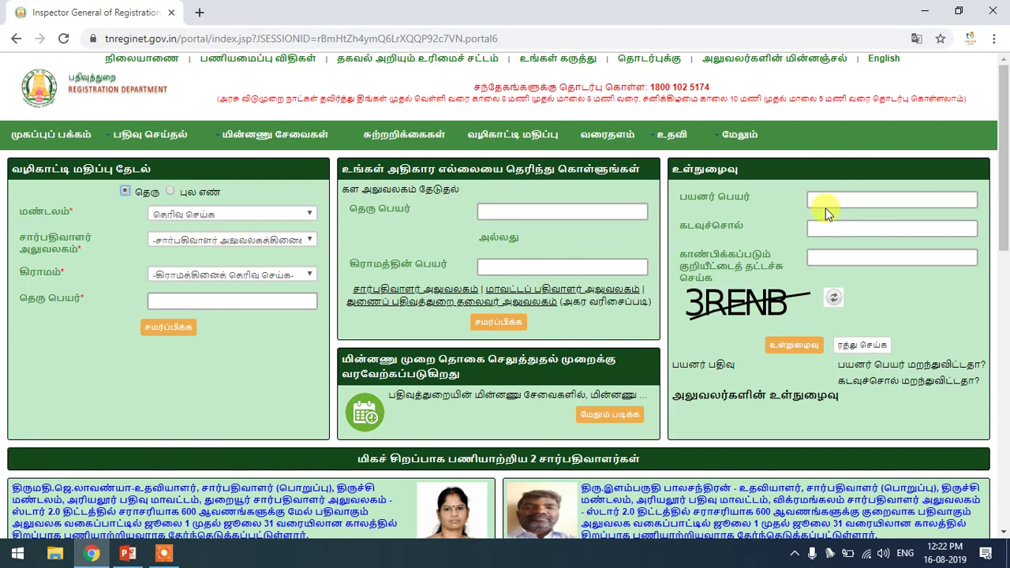
{"action": "left_click", "coordinate": [825, 201]}
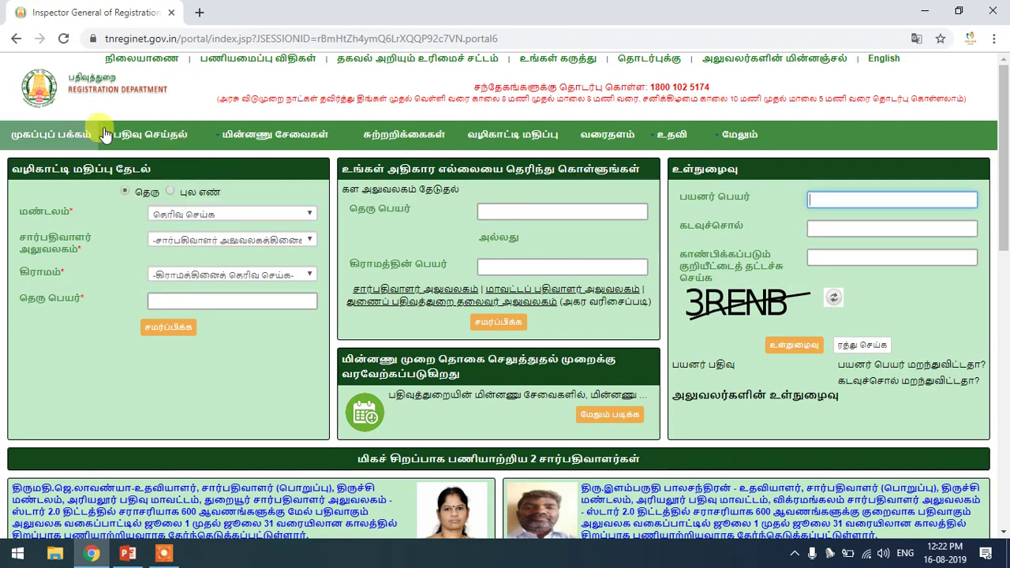
{"action": "mouse_move", "coordinate": [149, 136]}
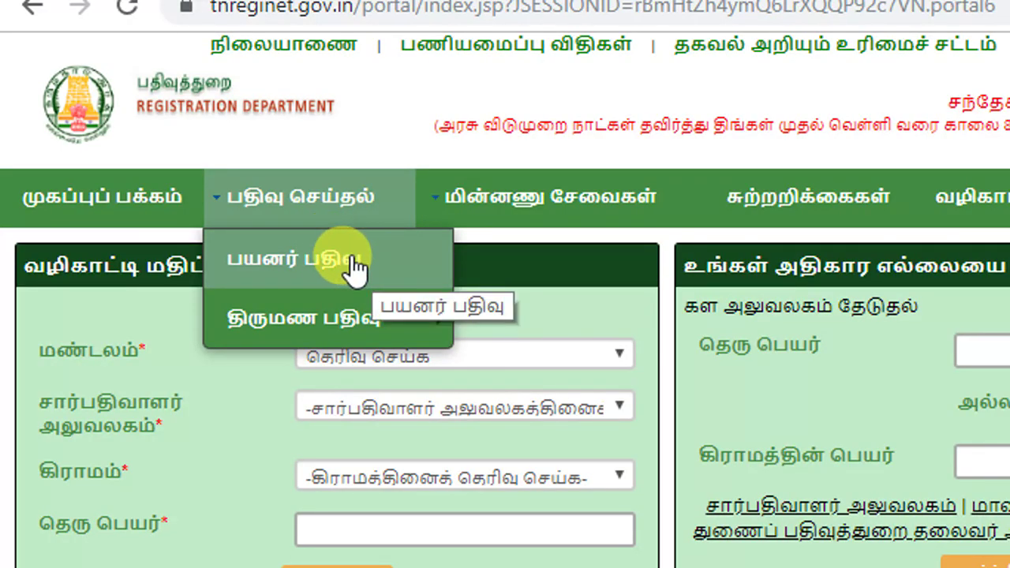
{"action": "left_click", "coordinate": [352, 268]}
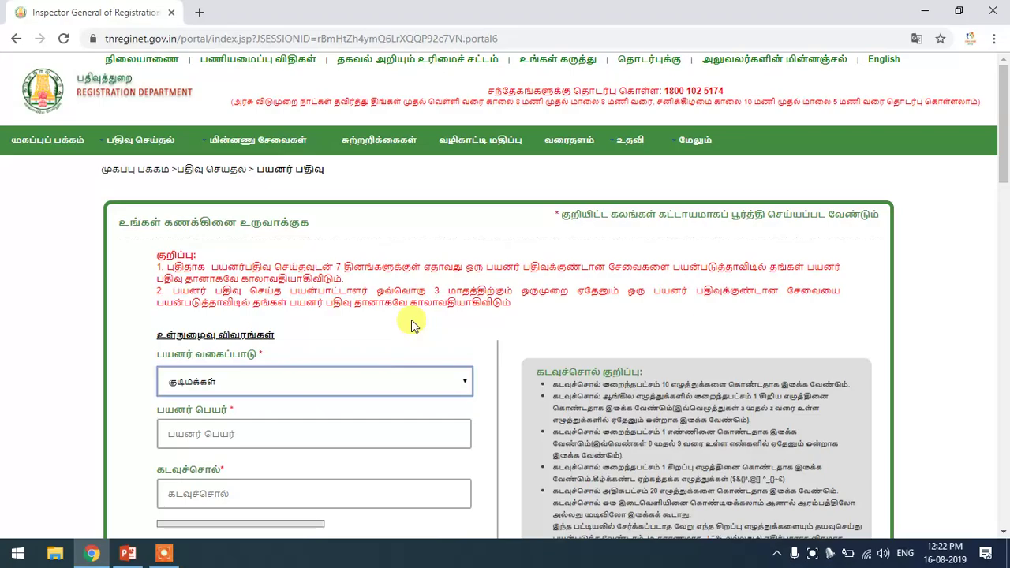
{"action": "left_click_drag", "start_coordinate": [1004, 142], "coordinate": [1007, 209]}
{"action": "left_click", "coordinate": [239, 191]}
{"action": "left_click", "coordinate": [227, 226]}
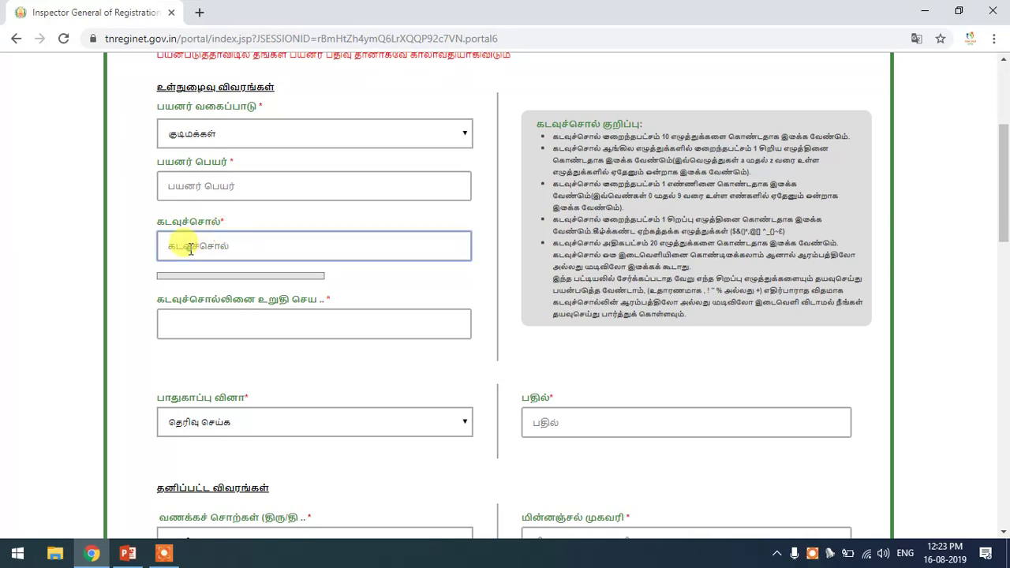
{"action": "left_click_drag", "start_coordinate": [1004, 237], "coordinate": [1004, 449]}
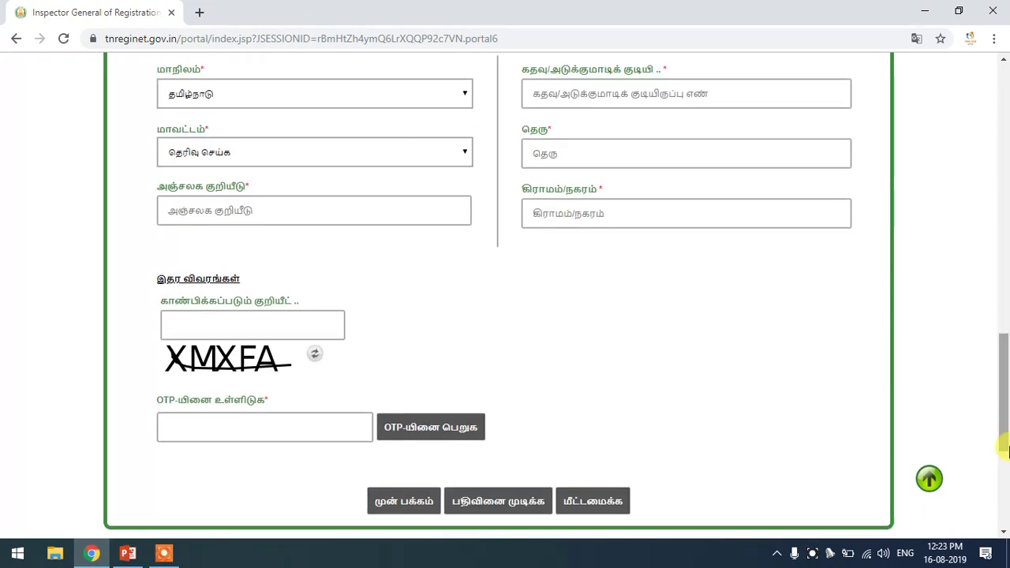
{"action": "left_click", "coordinate": [254, 429]}
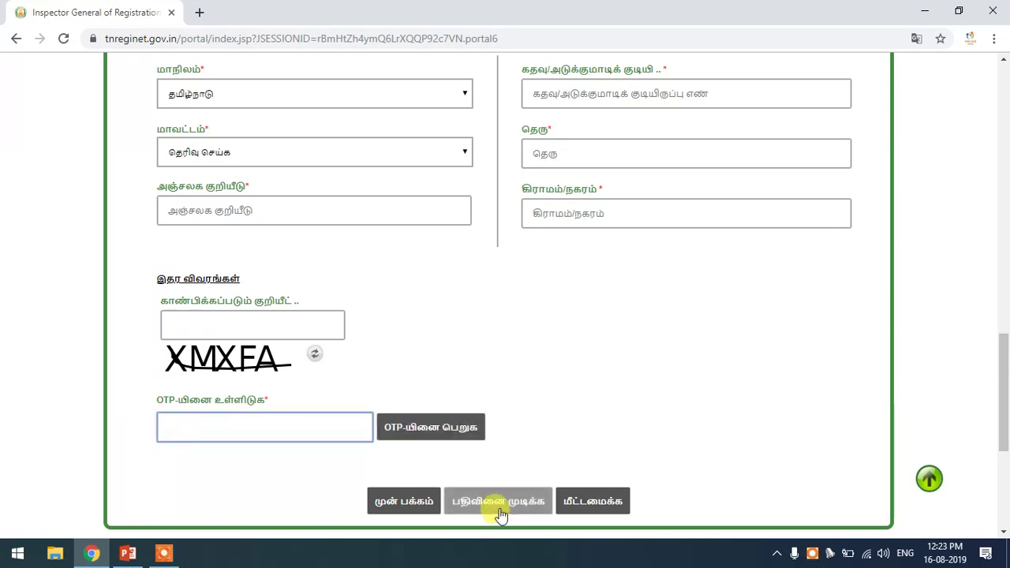
{"action": "left_click_drag", "start_coordinate": [1007, 405], "coordinate": [1007, 76]}
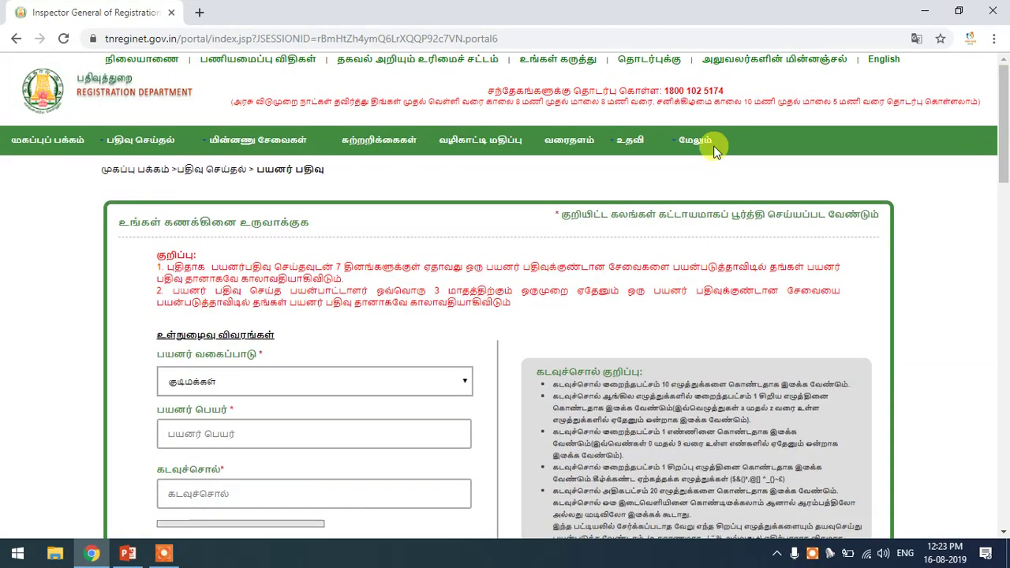
Return to the home page and log in with the account's user name, password and the displayed captcha code.
{"action": "left_click", "coordinate": [41, 148]}
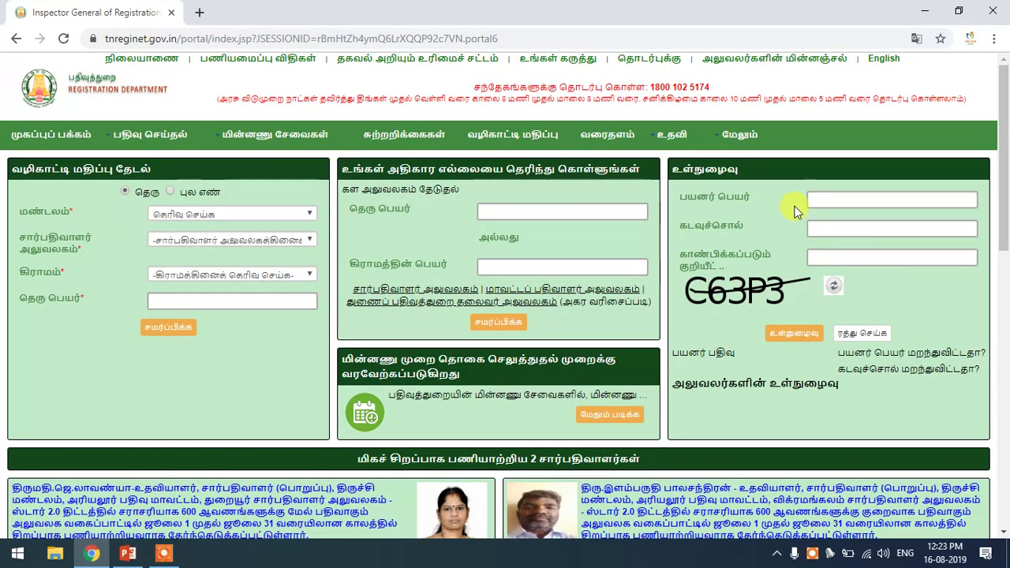
{"action": "left_click", "coordinate": [812, 204]}
{"action": "left_click", "coordinate": [813, 229]}
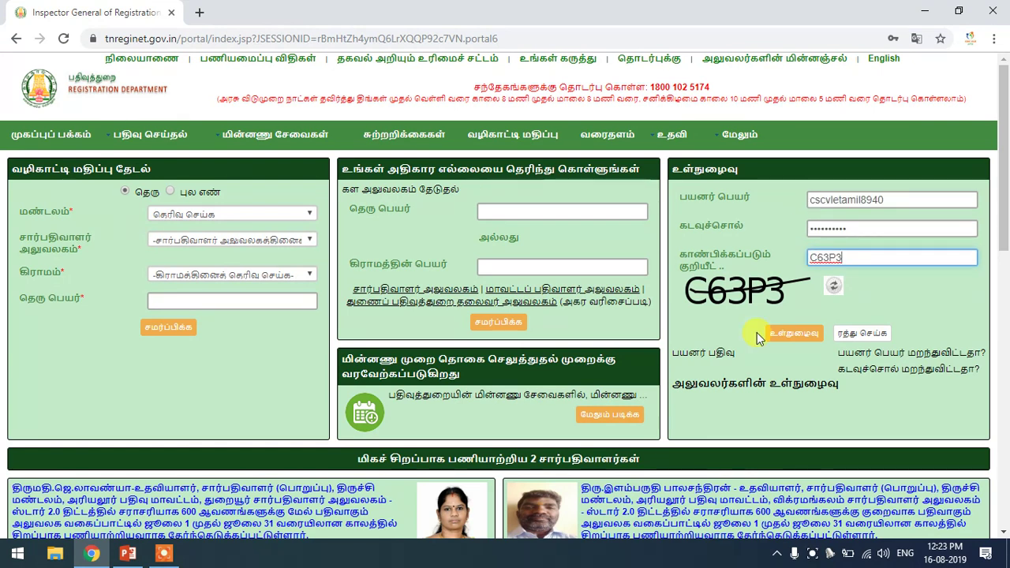
{"action": "left_click", "coordinate": [795, 341]}
{"action": "left_click", "coordinate": [794, 339]}
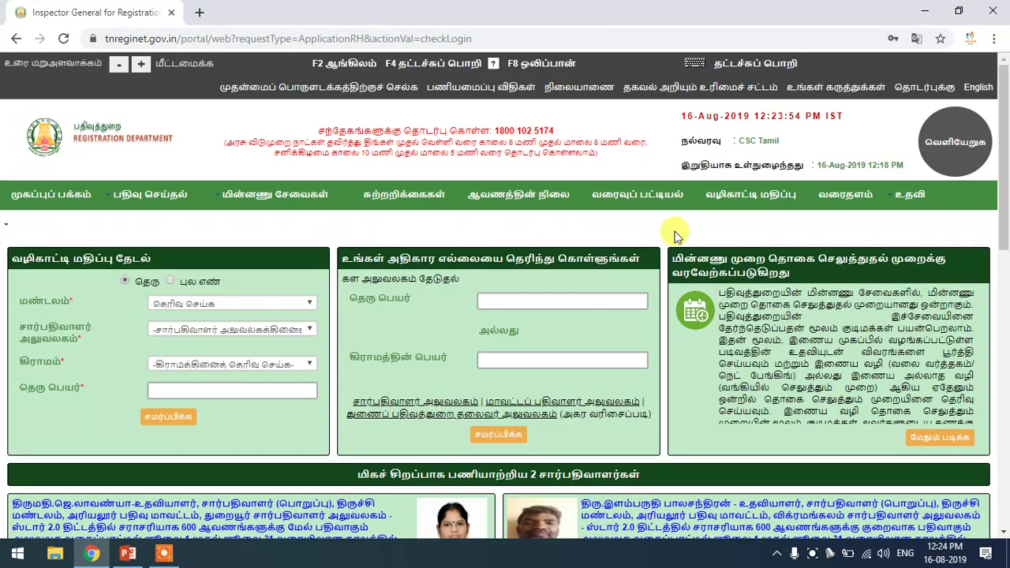
{"action": "left_click_drag", "start_coordinate": [706, 140], "coordinate": [814, 138]}
{"action": "left_click", "coordinate": [814, 138]}
{"action": "left_click_drag", "start_coordinate": [1004, 140], "coordinate": [1004, 148]}
{"action": "scroll", "coordinate": [1004, 148], "scroll_direction": "up", "scroll_amount": 1}
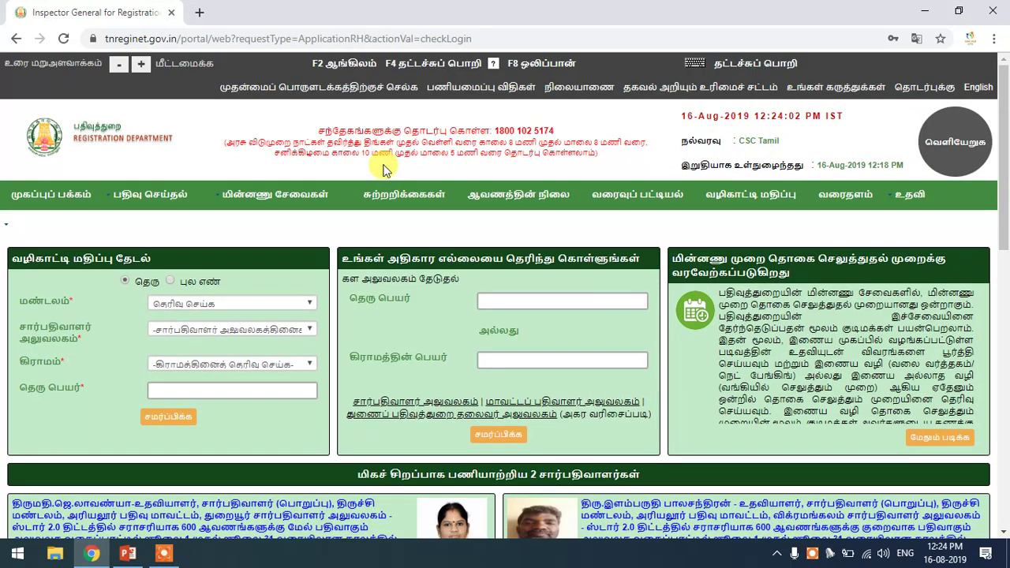
{"action": "left_click_drag", "start_coordinate": [1006, 174], "coordinate": [1007, 181]}
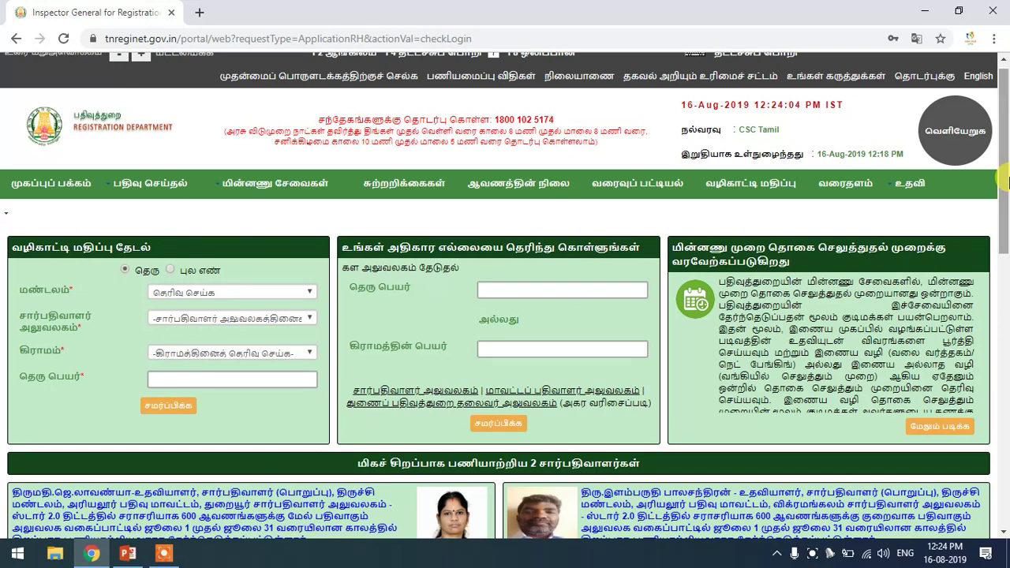
Open the application creation page (விண்ணப்பம் உருவாக்குக) for Hindu marriage under marriage registration.
{"action": "mouse_move", "coordinate": [139, 185]}
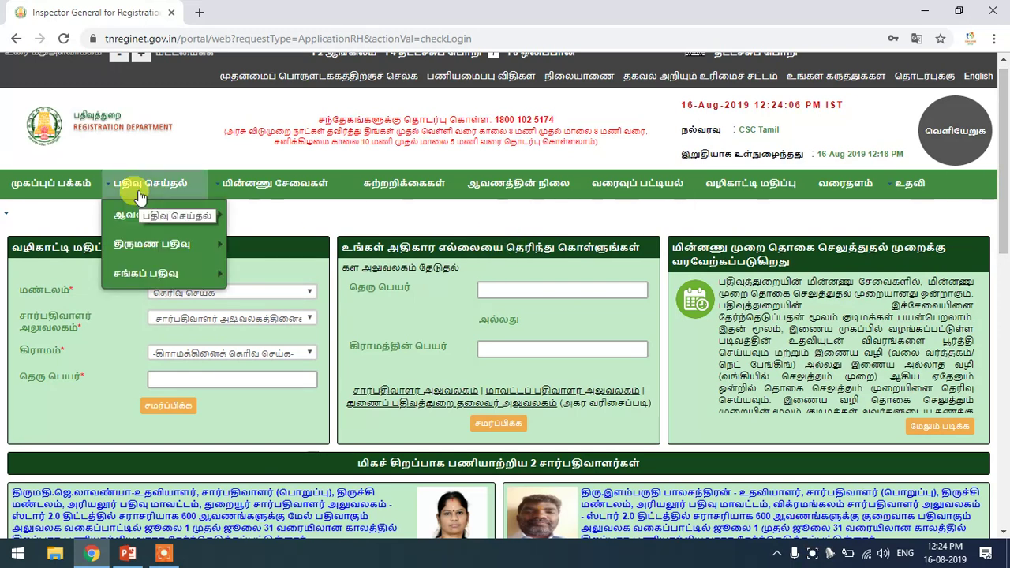
{"action": "mouse_move", "coordinate": [141, 248]}
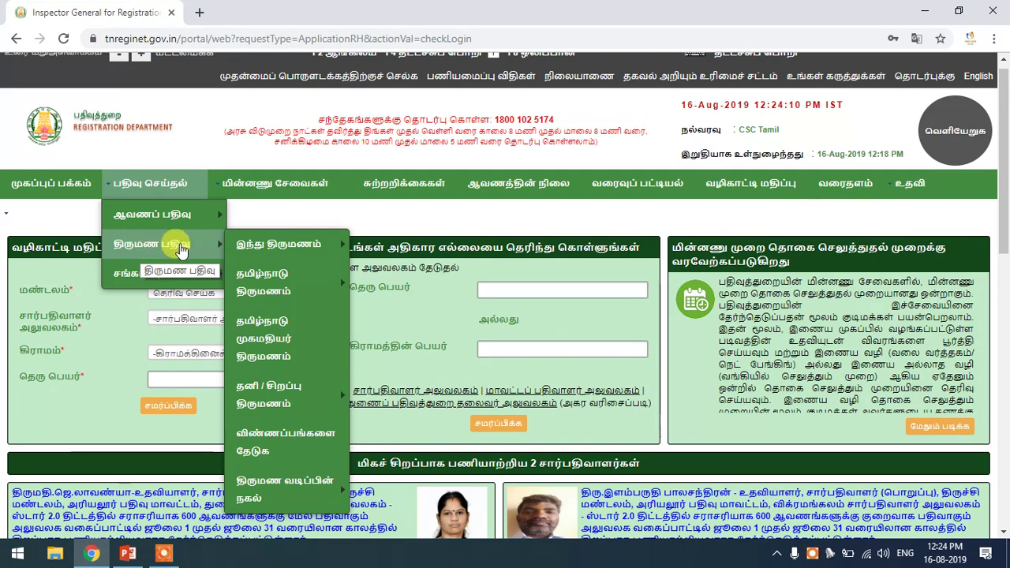
{"action": "mouse_move", "coordinate": [339, 265]}
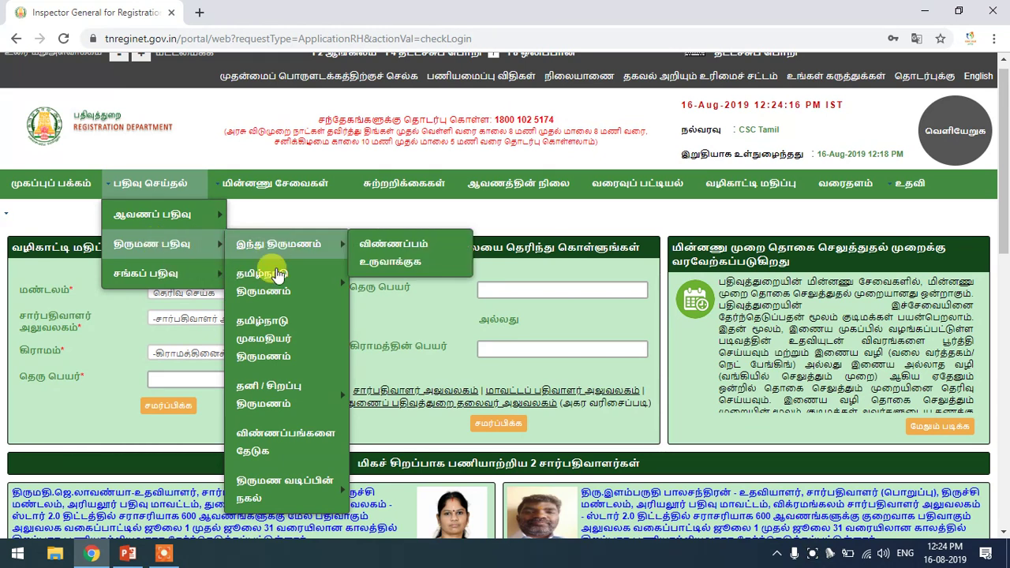
{"action": "mouse_move", "coordinate": [280, 289]}
{"action": "mouse_move", "coordinate": [268, 244]}
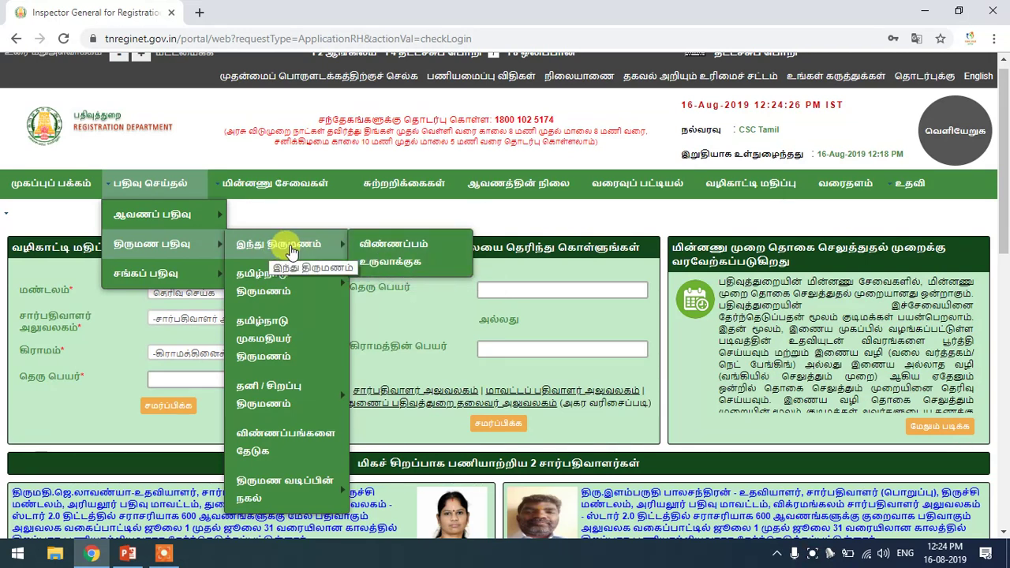
{"action": "left_click", "coordinate": [404, 251]}
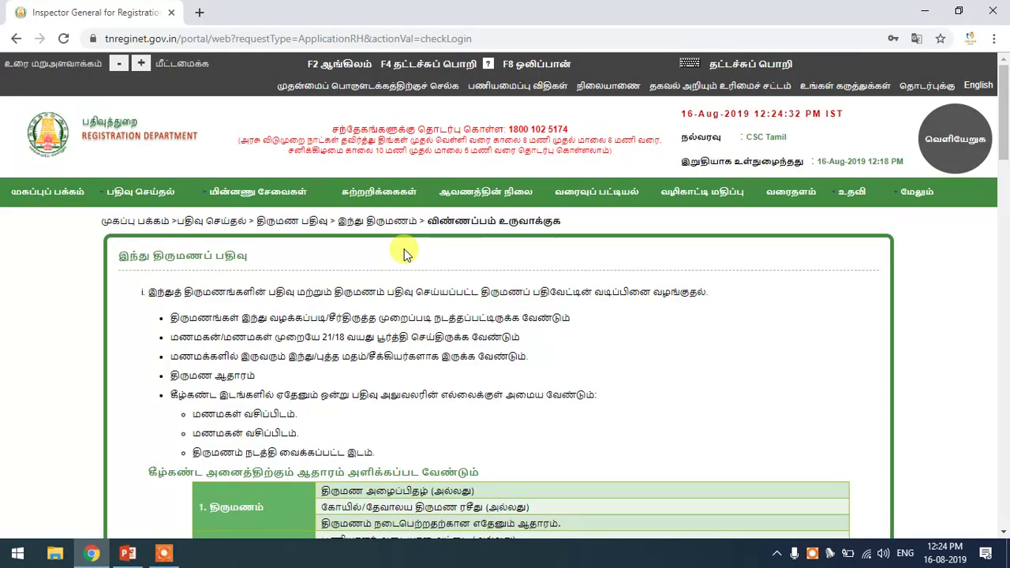
Read the marriage registration guidelines on eligibility, required documents, fees and general instructions.
{"action": "left_click_drag", "start_coordinate": [1002, 126], "coordinate": [1003, 169]}
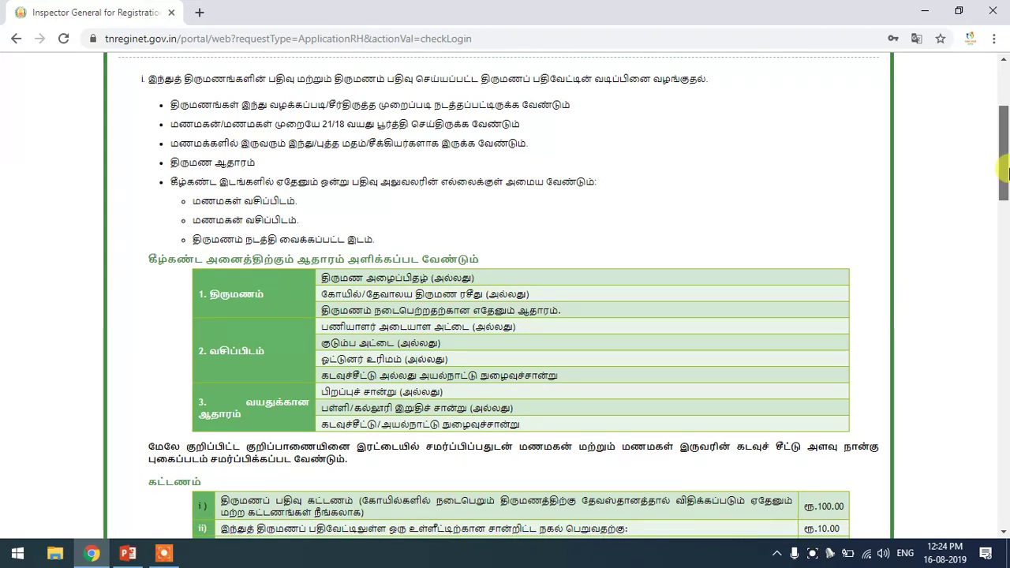
{"action": "scroll", "coordinate": [371, 145], "scroll_direction": "up", "scroll_amount": 1}
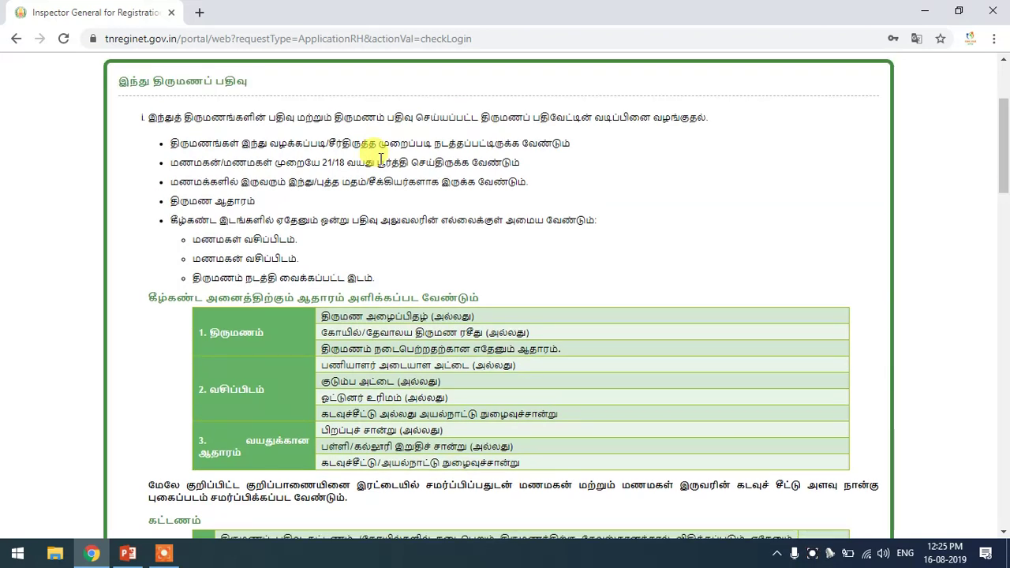
{"action": "left_click_drag", "start_coordinate": [177, 162], "coordinate": [211, 162]}
{"action": "left_click", "coordinate": [269, 160]}
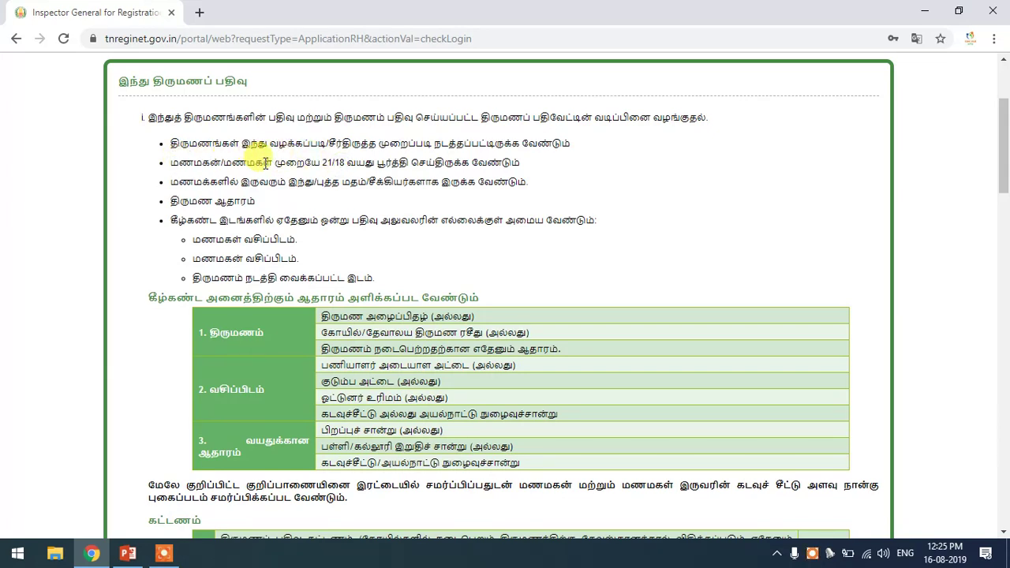
{"action": "left_click", "coordinate": [335, 162], "text": "shift"}
{"action": "left_click", "coordinate": [411, 186]}
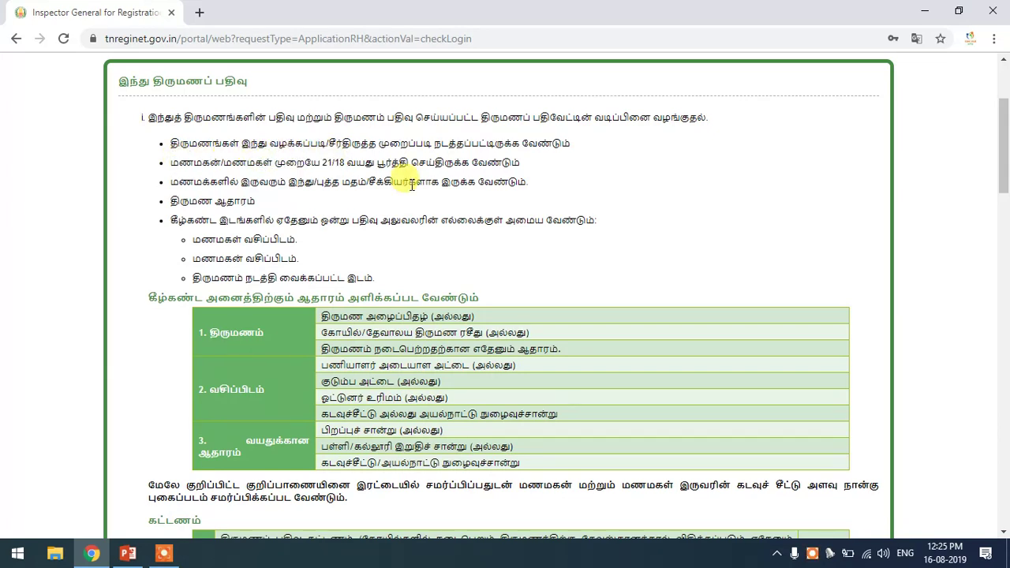
{"action": "left_click_drag", "start_coordinate": [1003, 175], "coordinate": [1002, 208]}
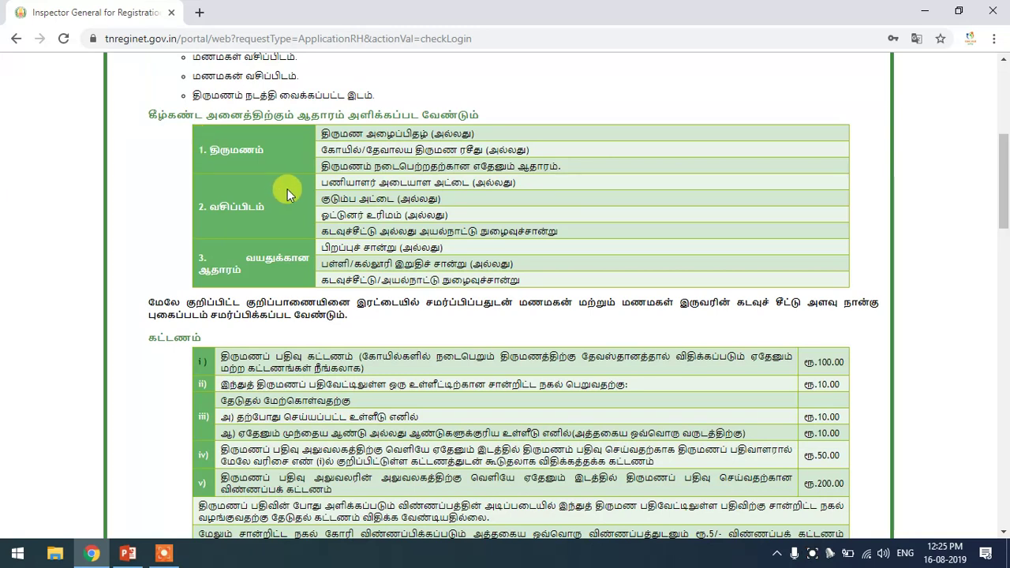
{"action": "left_click_drag", "start_coordinate": [1004, 190], "coordinate": [1006, 229]}
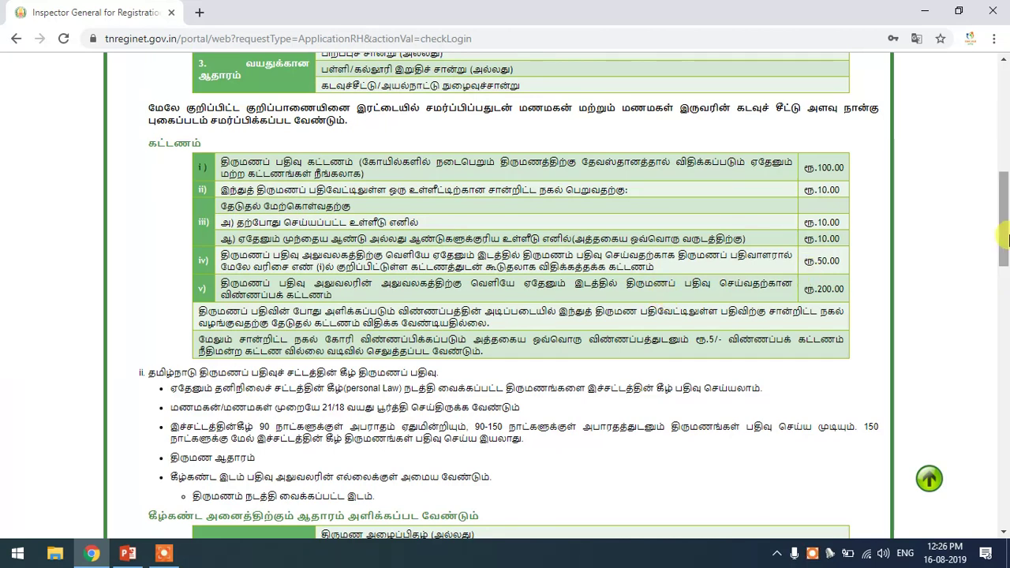
{"action": "scroll", "coordinate": [1003, 285], "scroll_direction": "down", "scroll_amount": 4}
{"action": "left_click_drag", "start_coordinate": [1003, 295], "coordinate": [1004, 330]}
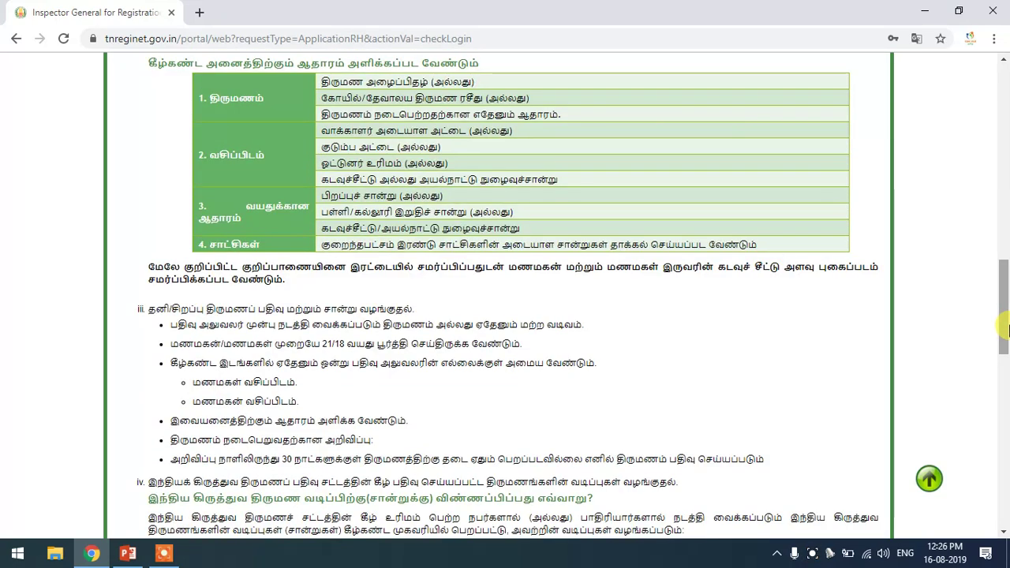
{"action": "left_click_drag", "start_coordinate": [1003, 329], "coordinate": [1005, 448]}
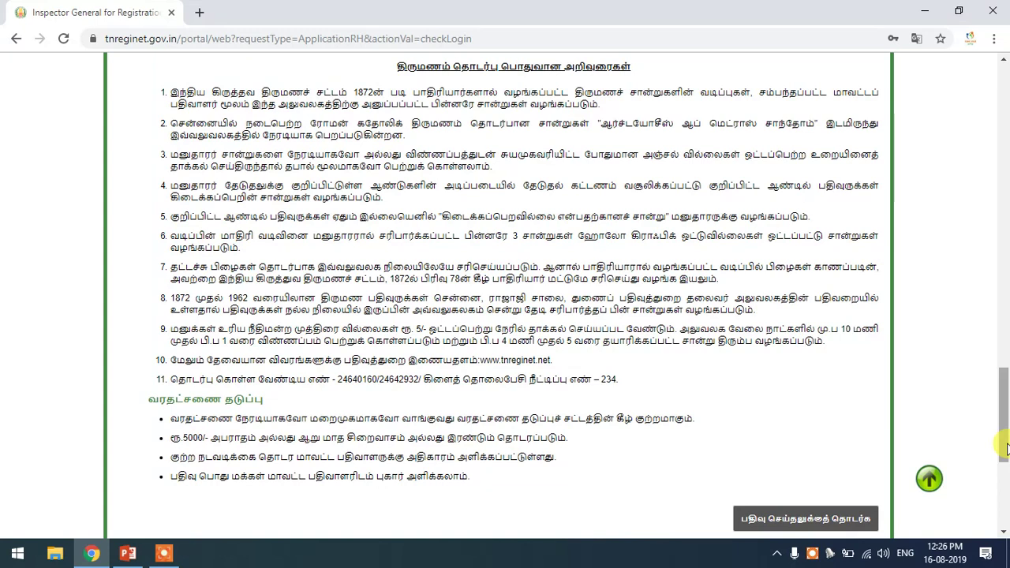
{"action": "scroll", "coordinate": [1007, 426], "scroll_direction": "down", "scroll_amount": 1}
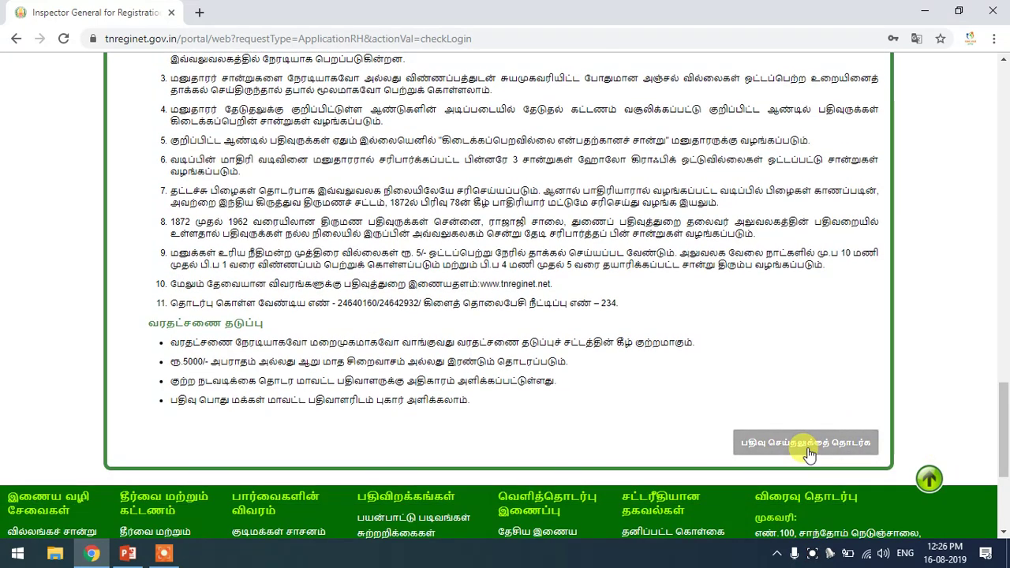
Continue from the guidelines to the Hindu marriage registration form and dismiss the wedding date calendar.
{"action": "left_click", "coordinate": [808, 446]}
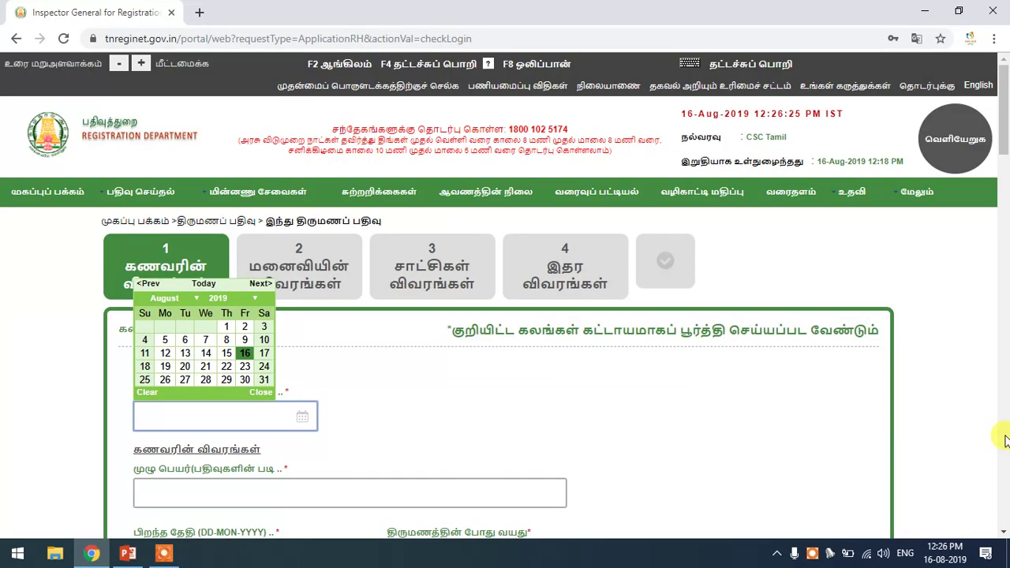
{"action": "scroll", "coordinate": [400, 318], "scroll_direction": "down", "scroll_amount": 1}
{"action": "left_click", "coordinate": [400, 318]}
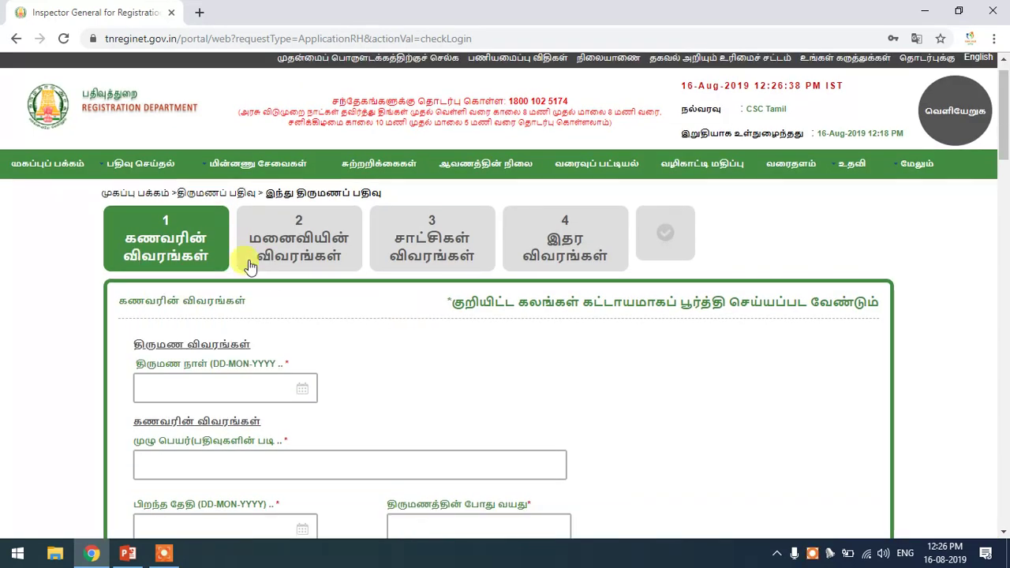
{"action": "left_click_drag", "start_coordinate": [113, 232], "coordinate": [224, 276]}
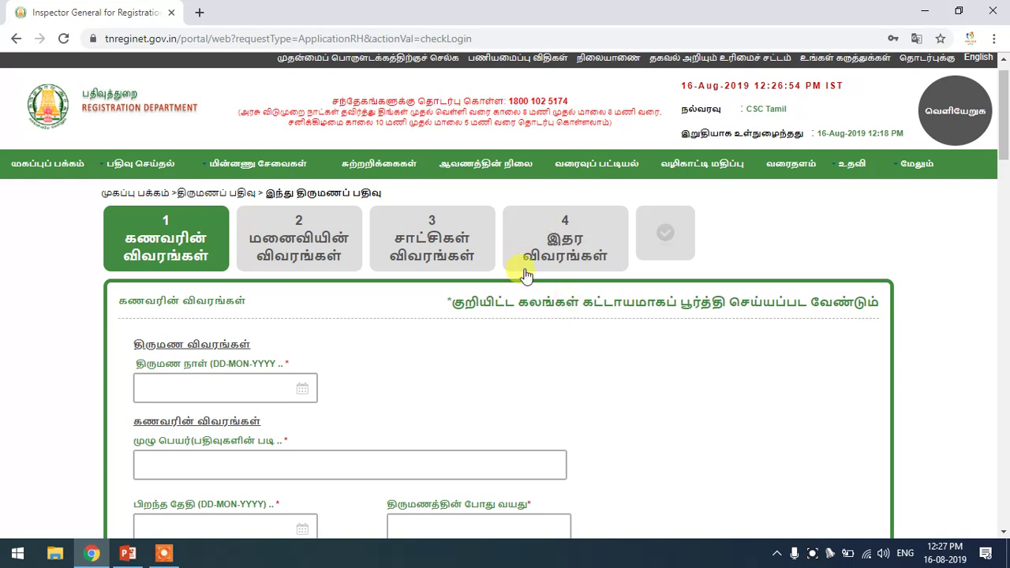
{"action": "left_click_drag", "start_coordinate": [520, 203], "coordinate": [591, 237]}
{"action": "left_click", "coordinate": [204, 239]}
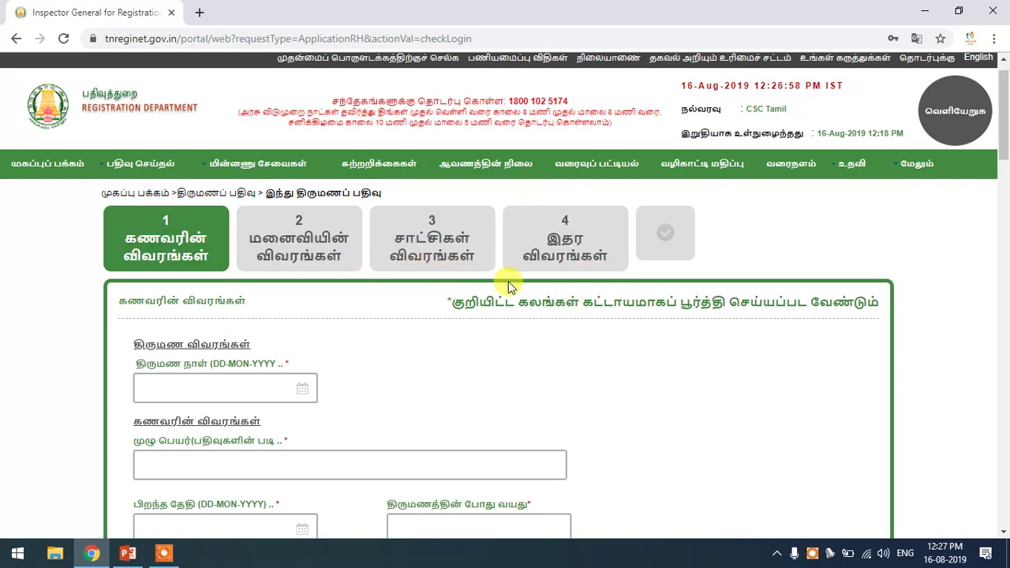
Set the marriage date to 02-Aug-2019.
{"action": "left_click_drag", "start_coordinate": [1005, 145], "coordinate": [1004, 180]}
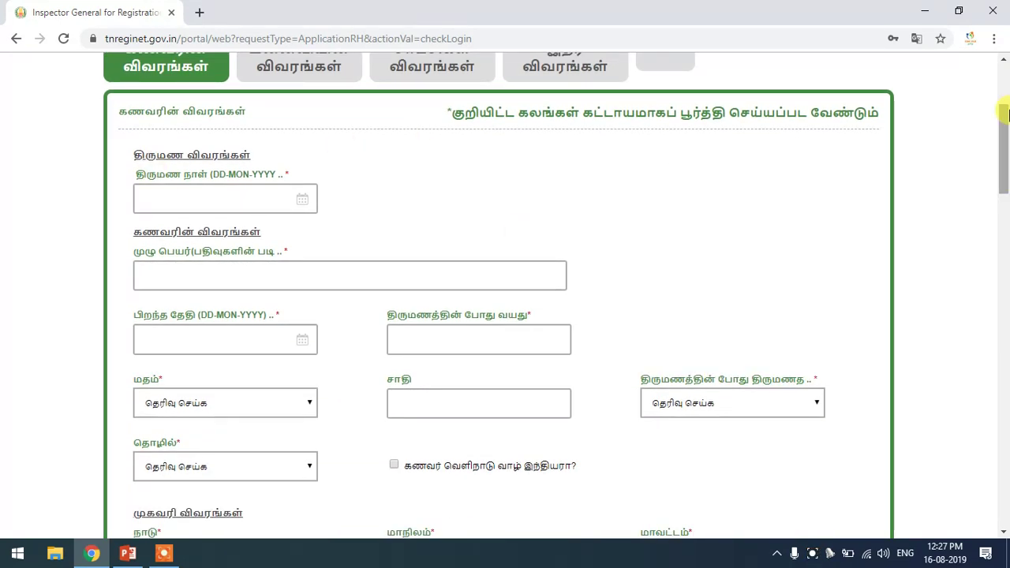
{"action": "scroll", "coordinate": [237, 150], "scroll_direction": "down", "scroll_amount": 1}
{"action": "left_click", "coordinate": [228, 138]}
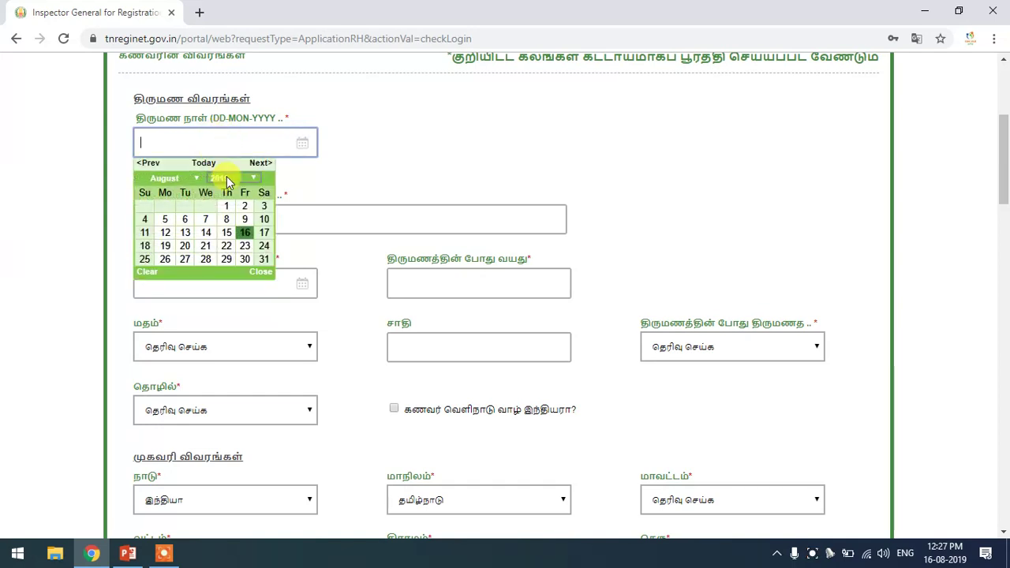
{"action": "left_click", "coordinate": [226, 177]}
{"action": "left_click", "coordinate": [181, 175]}
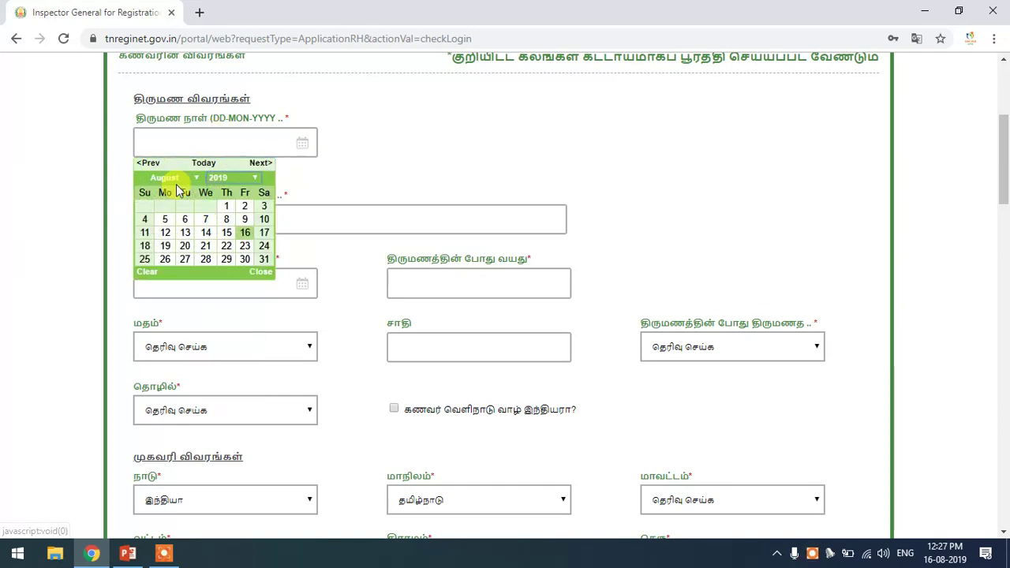
{"action": "left_click", "coordinate": [245, 207]}
{"action": "left_click", "coordinate": [242, 220]}
{"action": "left_click", "coordinate": [617, 187]}
Look through the fields for the husband's details and his parents' details, and return to the beginning of the form.
{"action": "left_click_drag", "start_coordinate": [1004, 193], "coordinate": [1005, 215]}
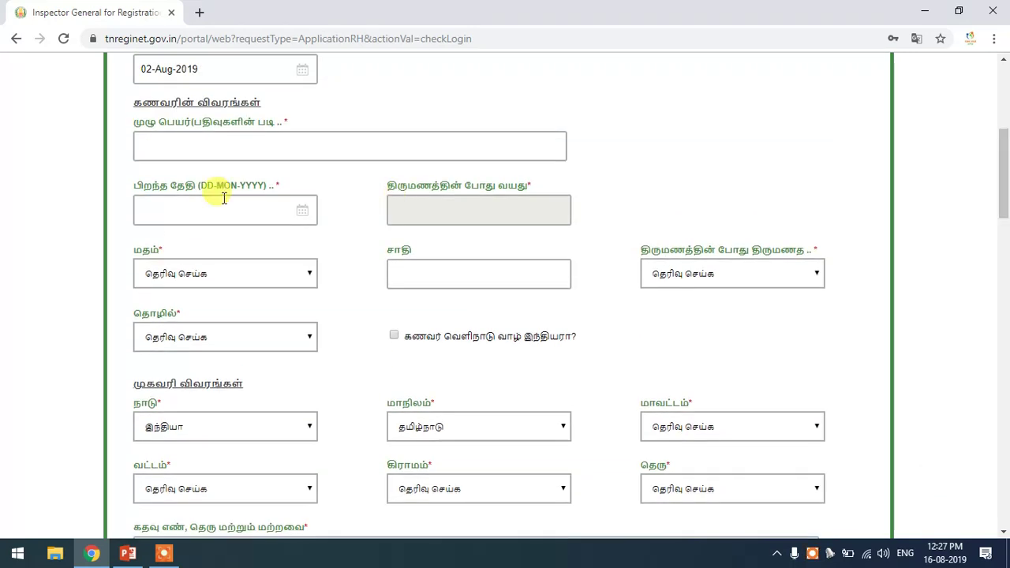
{"action": "left_click", "coordinate": [191, 148]}
{"action": "left_click", "coordinate": [30, 277]}
{"action": "left_click_drag", "start_coordinate": [1003, 178], "coordinate": [1006, 282]}
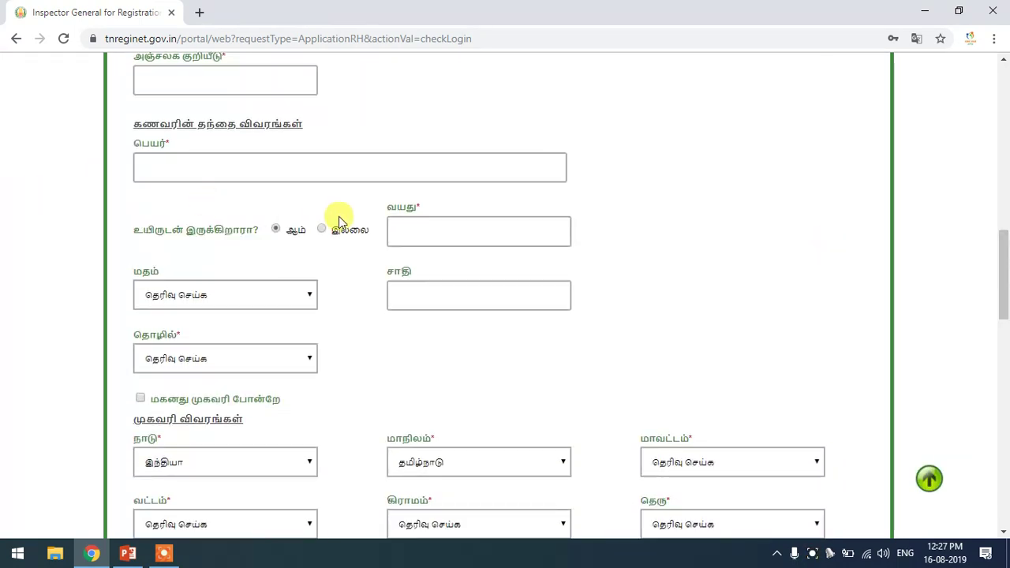
{"action": "left_click_drag", "start_coordinate": [1002, 292], "coordinate": [1005, 412]}
{"action": "left_click", "coordinate": [928, 478]}
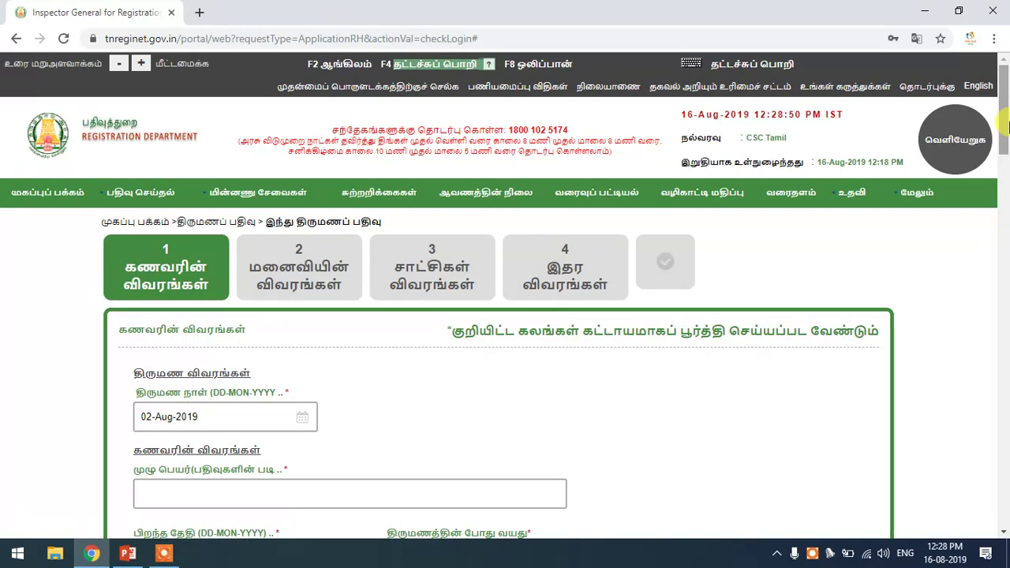
{"action": "scroll", "coordinate": [552, 191], "scroll_direction": "down", "scroll_amount": 3}
{"action": "left_click", "coordinate": [190, 231]}
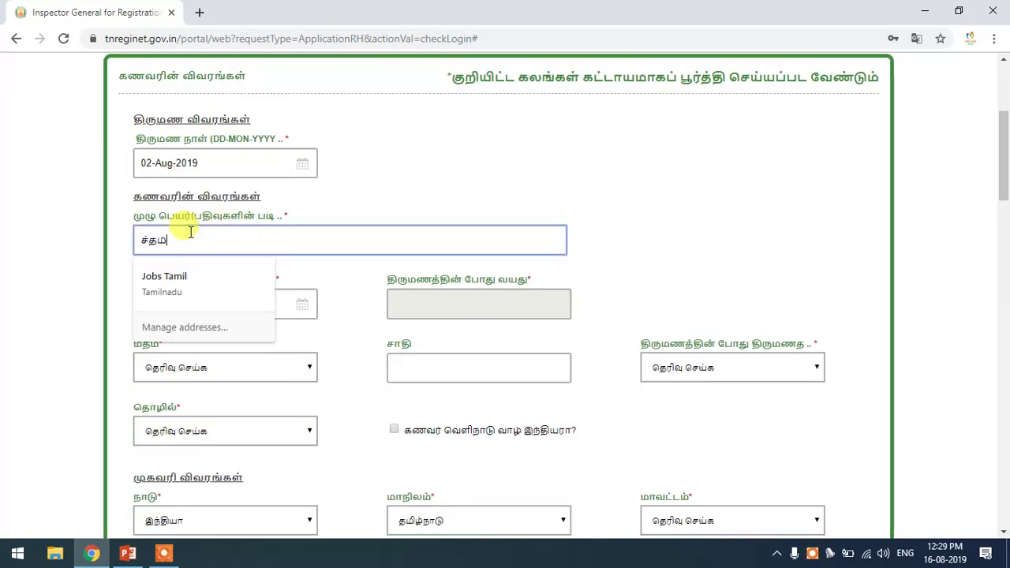
{"action": "key", "text": "BackSpace"}
{"action": "key", "text": "BackSpace"}
{"action": "key", "text": "BackSpace"}
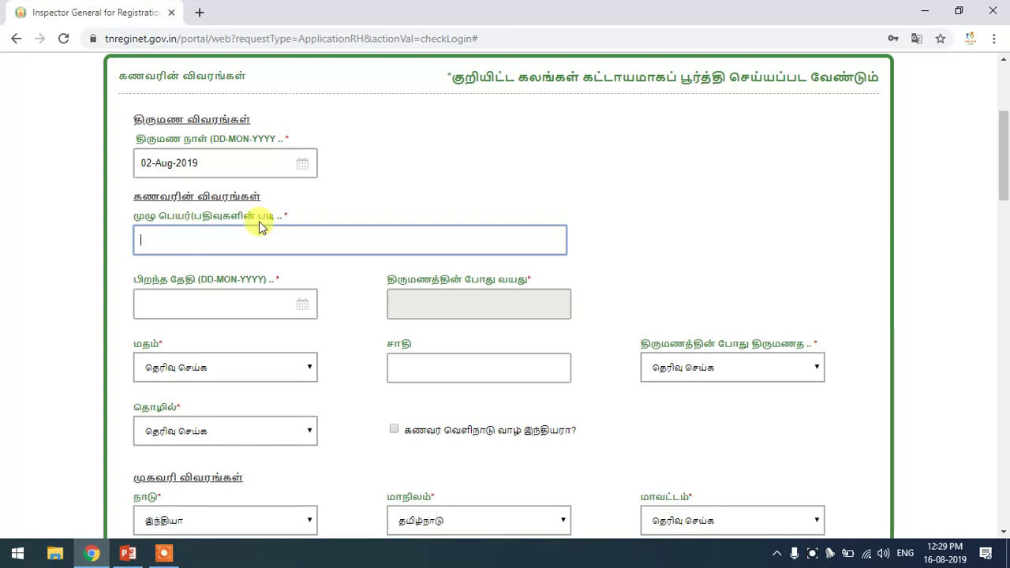
Open the Tamil Typewriter keyboard layout help and examine which keys produce which Tamil letters.
{"action": "left_click_drag", "start_coordinate": [1004, 149], "coordinate": [1004, 104]}
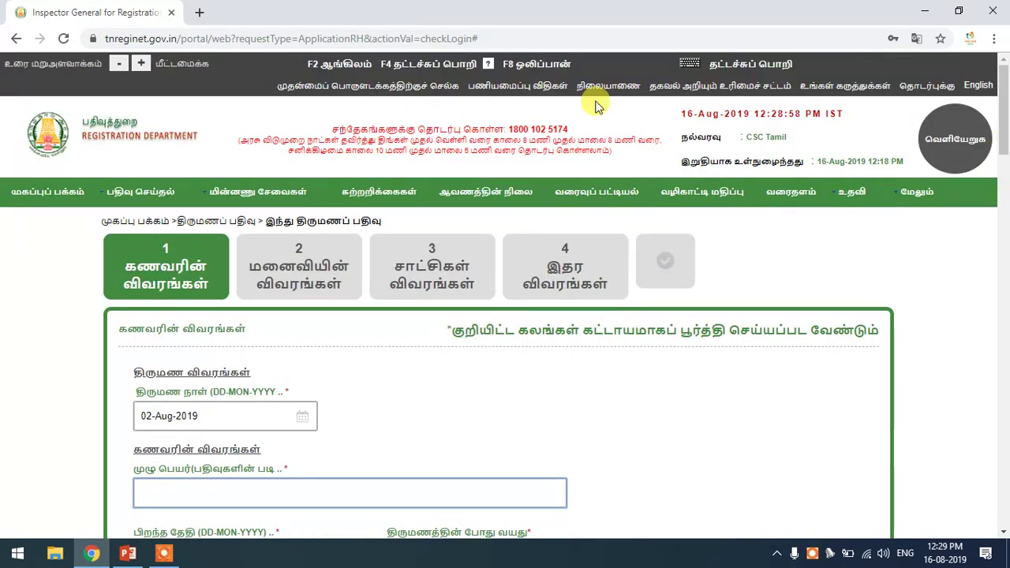
{"action": "left_click", "coordinate": [425, 71]}
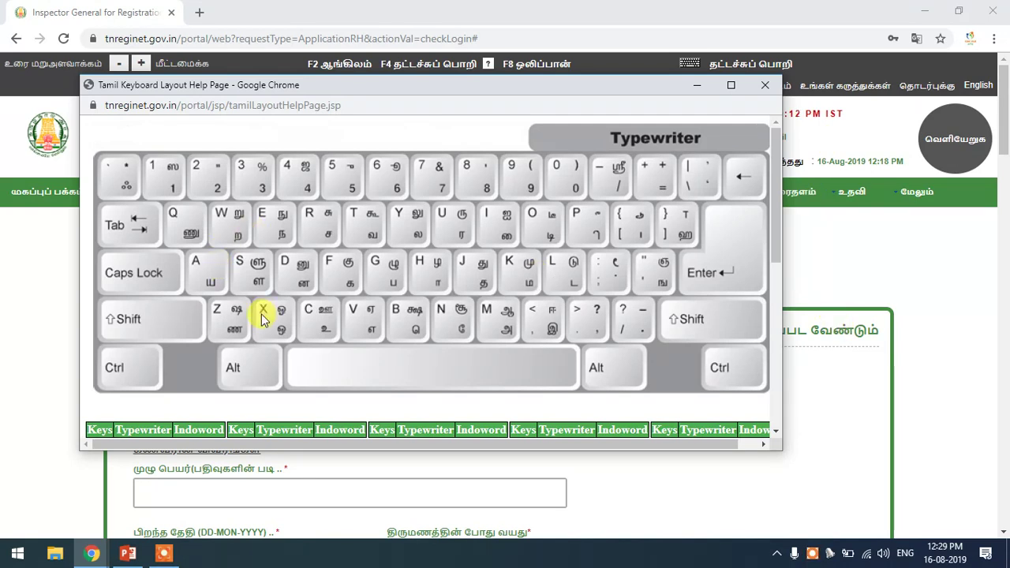
{"action": "right_click", "coordinate": [399, 254]}
{"action": "left_click", "coordinate": [341, 239]}
{"action": "right_click", "coordinate": [341, 240]}
{"action": "left_click", "coordinate": [291, 228]}
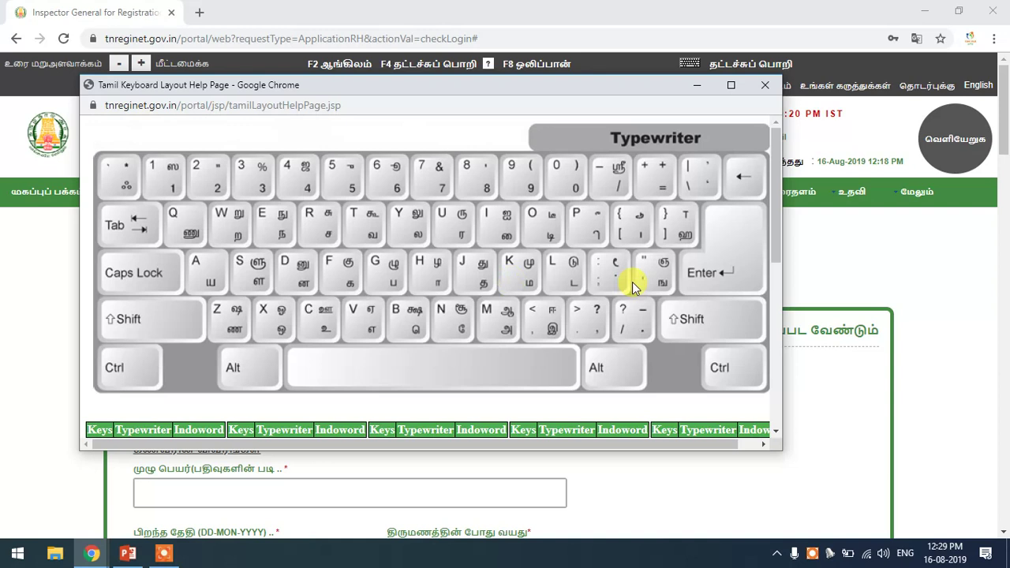
{"action": "left_click_drag", "start_coordinate": [774, 190], "coordinate": [100, 190]}
Fill in the husband's full name and date of birth, religion இந்து, marital status மணமாகாதவர் and occupation ஊழியர்.
{"action": "left_click", "coordinate": [191, 235]}
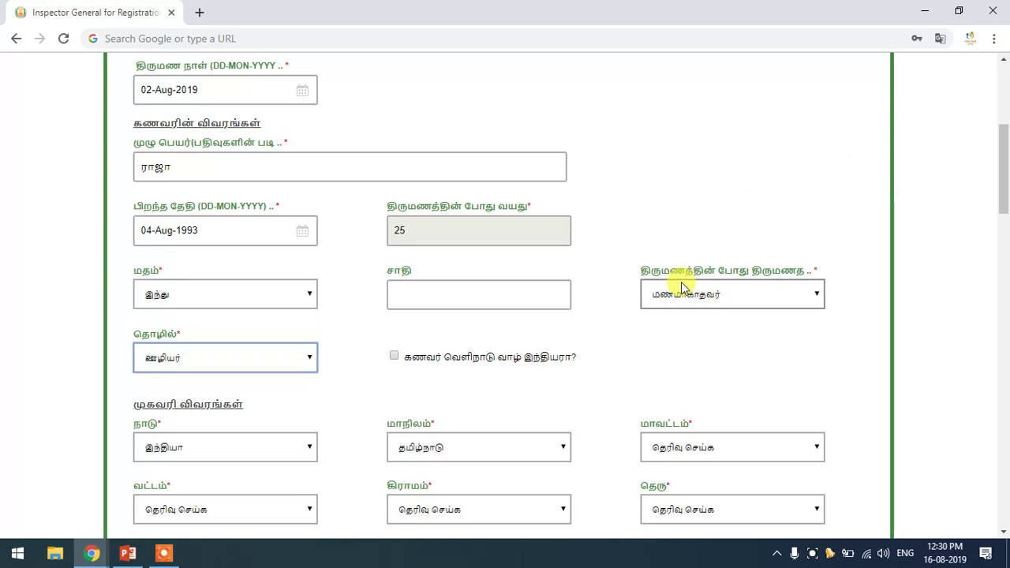
Select the district, taluk and village for the husband's address and fill in the street details and postal code.
{"action": "left_click_drag", "start_coordinate": [1005, 187], "coordinate": [1005, 237]}
{"action": "left_click", "coordinate": [705, 205]}
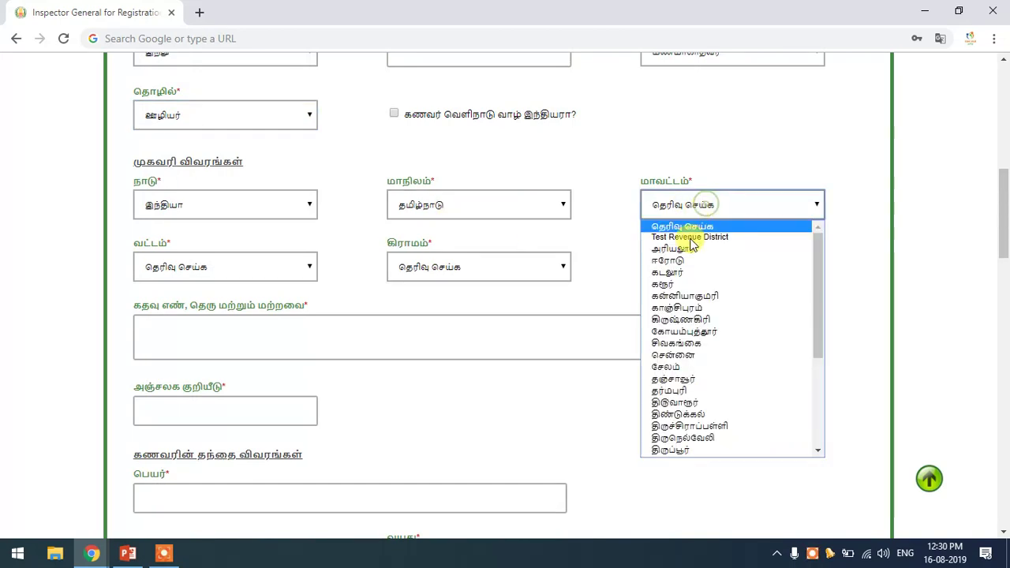
{"action": "left_click", "coordinate": [706, 317]}
{"action": "left_click", "coordinate": [202, 268]}
{"action": "left_click", "coordinate": [185, 309]}
{"action": "left_click", "coordinate": [509, 264]}
{"action": "left_click", "coordinate": [466, 314]}
{"action": "left_click", "coordinate": [702, 270]}
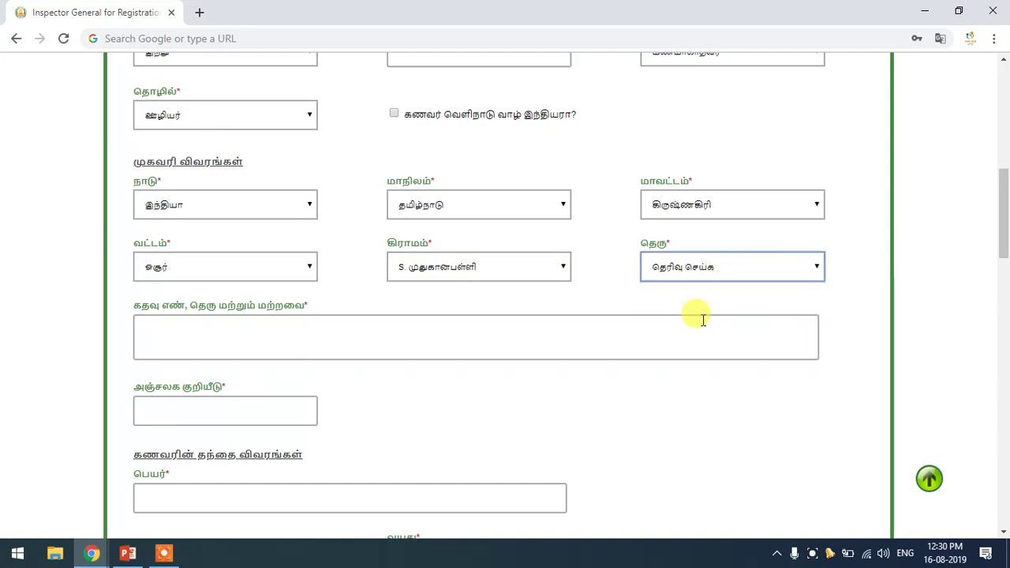
{"action": "left_click", "coordinate": [698, 319]}
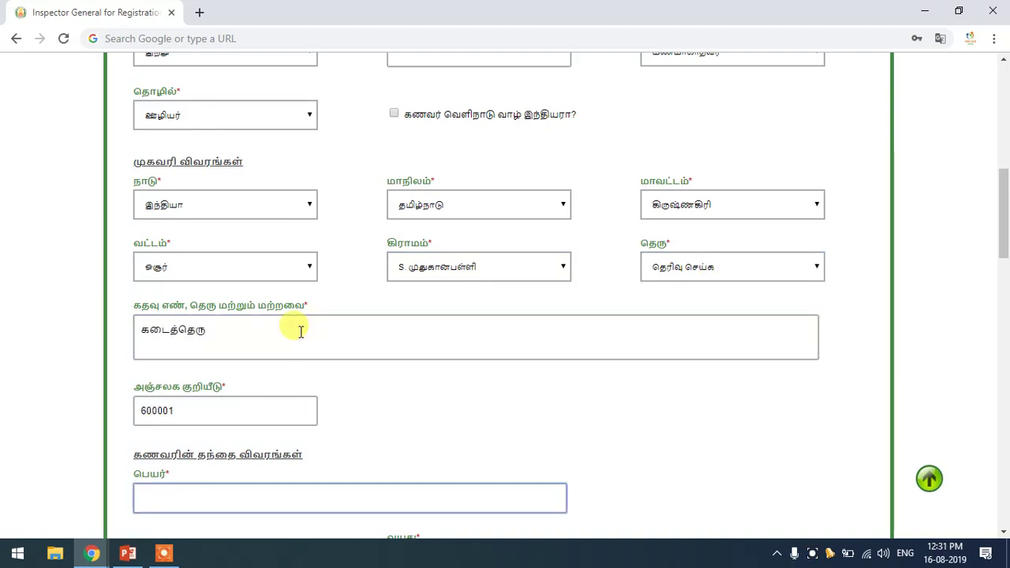
Fill in the husband's father's name, age 55, religion இந்து and occupation ஊழியர், and mark his address as the same as the son's.
{"action": "left_click_drag", "start_coordinate": [1004, 225], "coordinate": [1007, 300]}
{"action": "left_click", "coordinate": [142, 363]}
{"action": "left_click", "coordinate": [192, 134]}
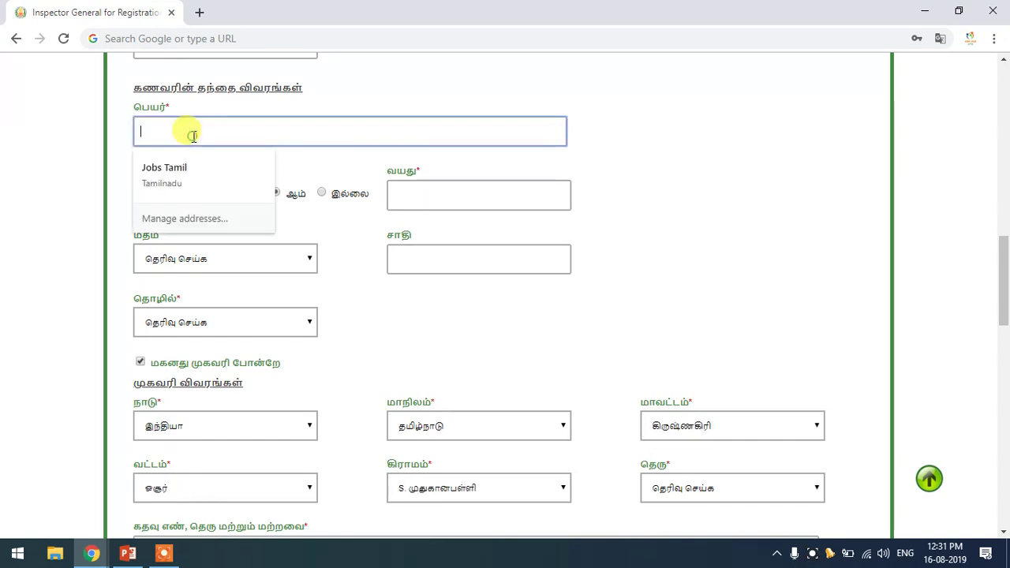
{"action": "left_click", "coordinate": [55, 178]}
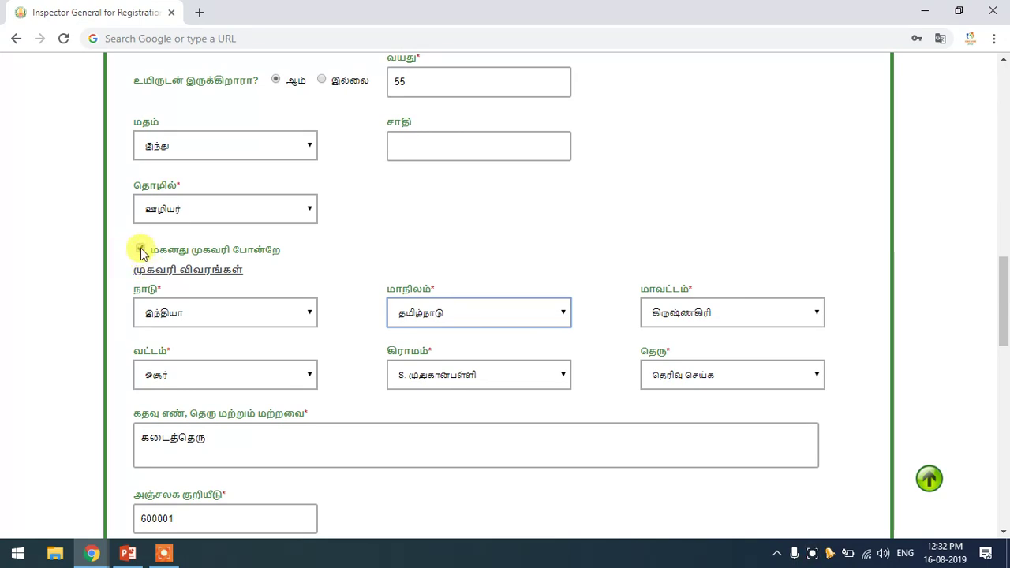
Fill in the husband's mother's name, age 40, religion இந்து and occupation ஊழியர், and mark her address as the same as her husband's.
{"action": "left_click_drag", "start_coordinate": [1005, 339], "coordinate": [1004, 408]}
{"action": "left_click", "coordinate": [334, 242]}
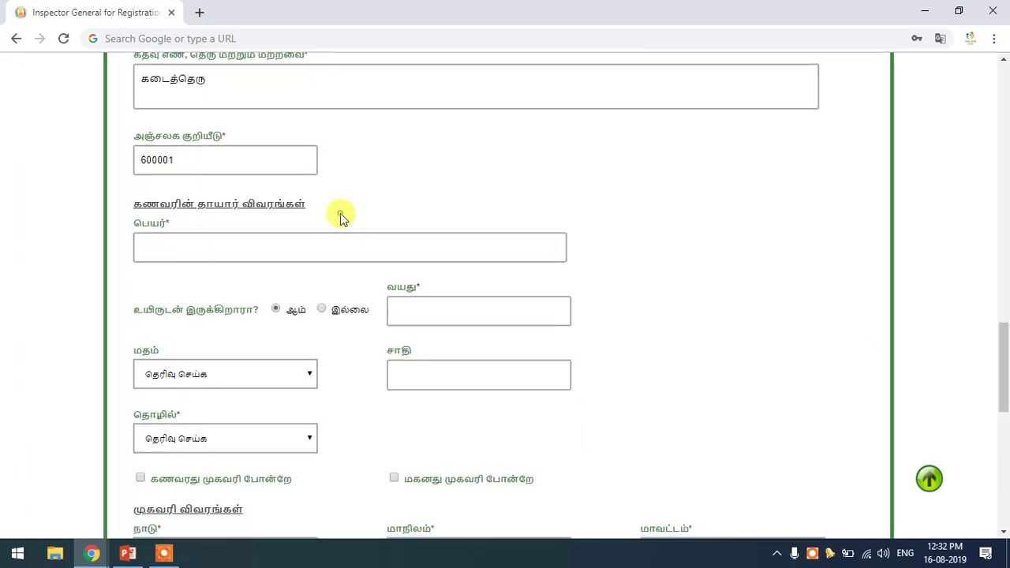
{"action": "left_click", "coordinate": [439, 308]}
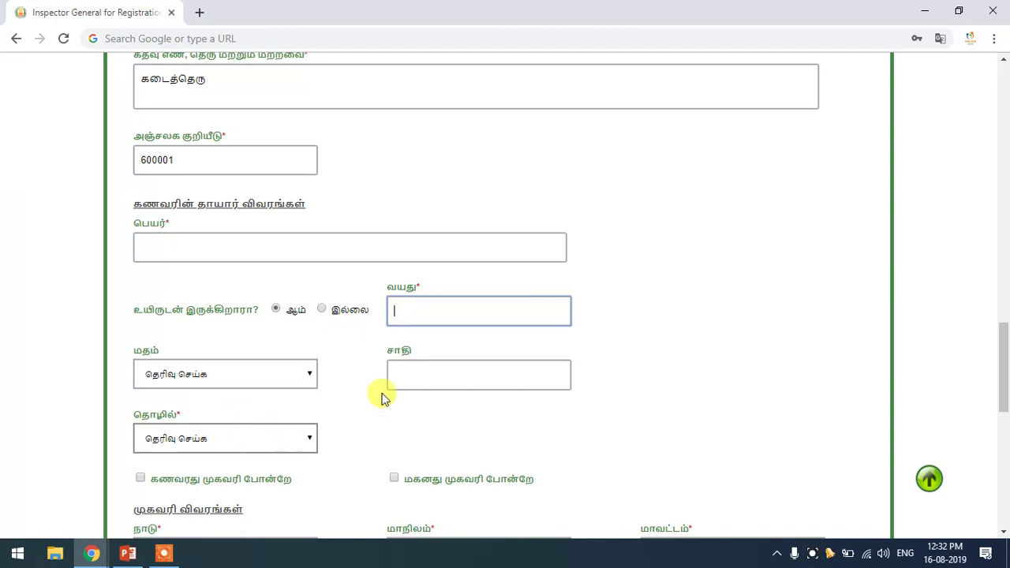
Save the completed husband's details as a draft and continue to the wife's details page.
{"action": "left_click_drag", "start_coordinate": [1006, 356], "coordinate": [994, 152]}
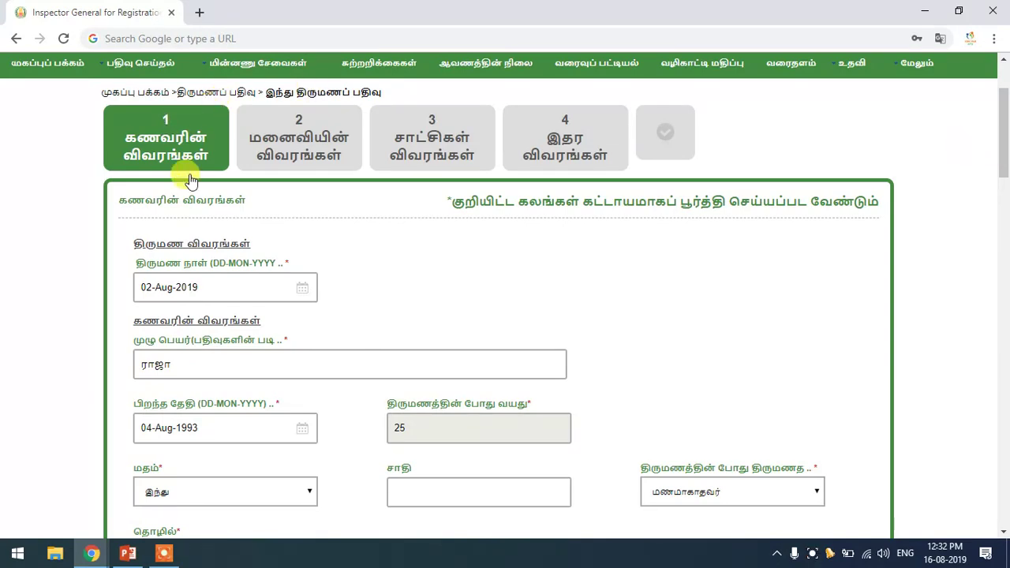
{"action": "left_click_drag", "start_coordinate": [1003, 170], "coordinate": [1005, 466]}
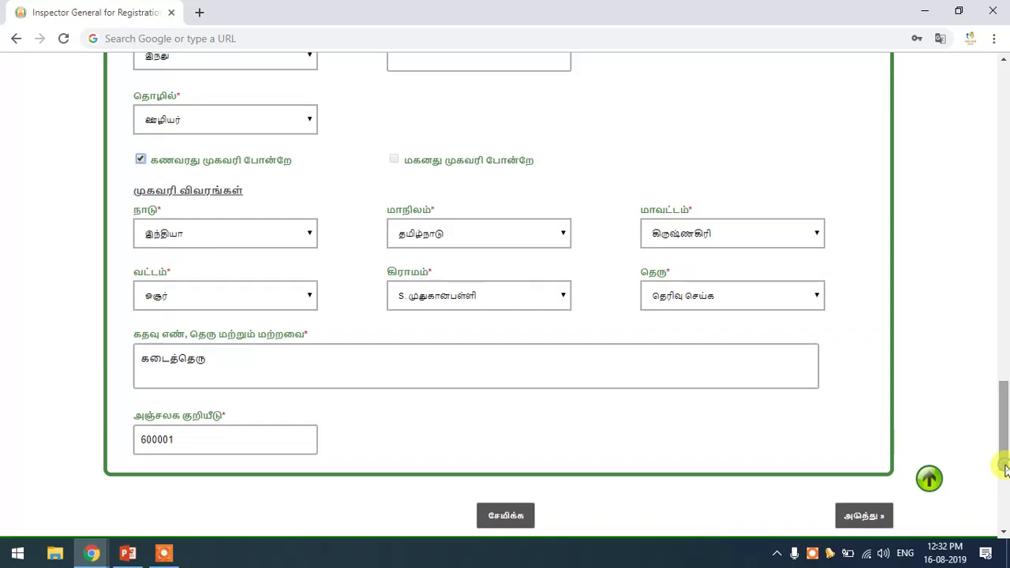
{"action": "left_click", "coordinate": [503, 516]}
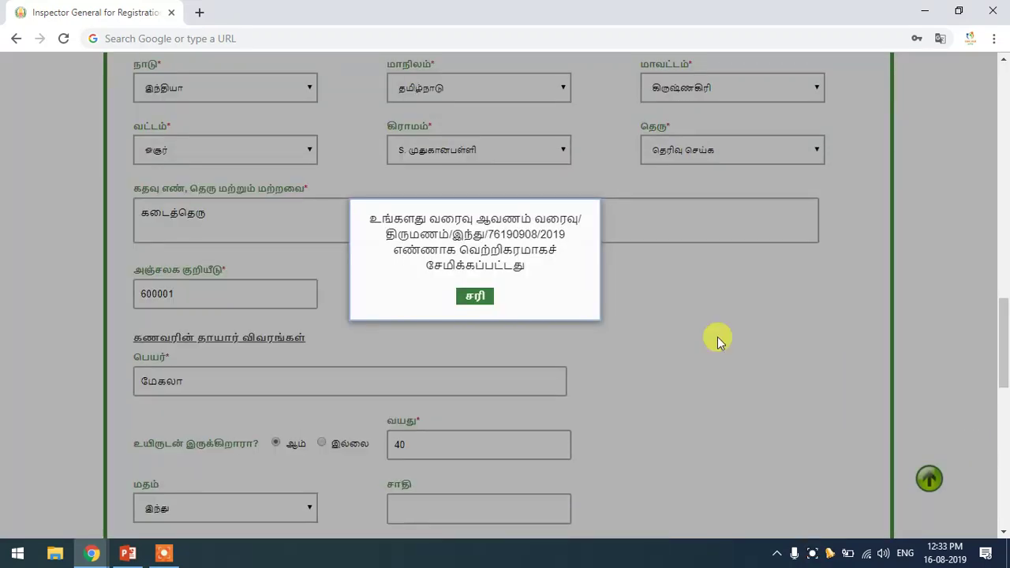
{"action": "left_click", "coordinate": [466, 300]}
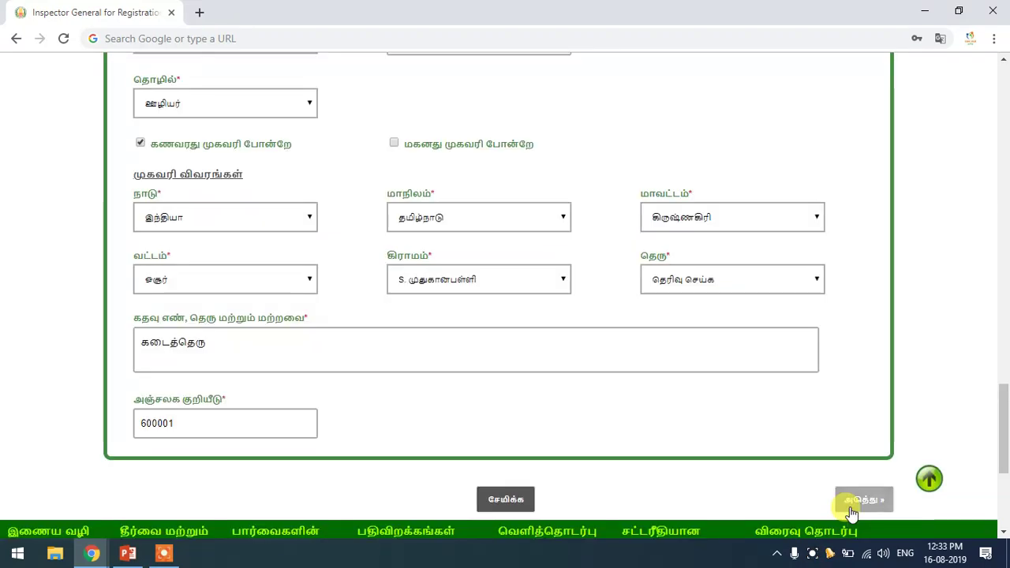
{"action": "left_click", "coordinate": [847, 508]}
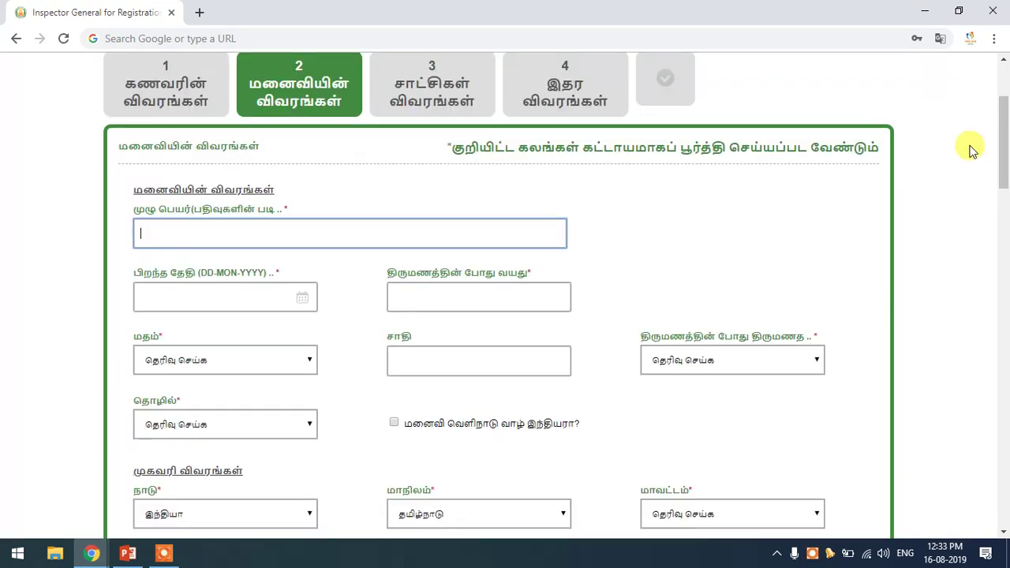
Fill in the wife's name, date of birth, religion இந்து, marital status மணமாகாதவர், occupation ஊழியர், address and parents' details.
{"action": "scroll", "coordinate": [1003, 150], "scroll_direction": "up", "scroll_amount": 2}
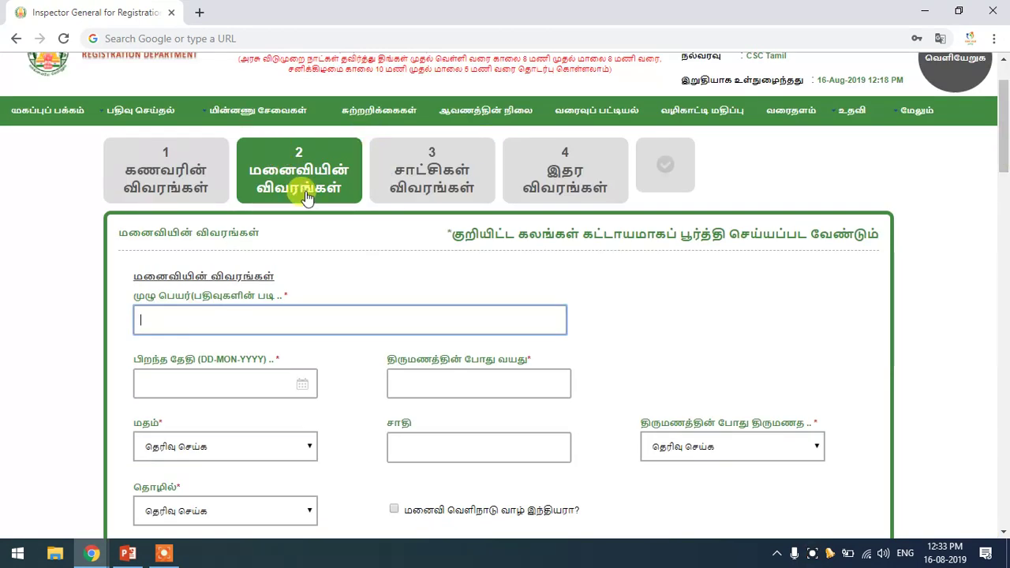
{"action": "scroll", "coordinate": [1006, 119], "scroll_direction": "down", "scroll_amount": 1}
{"action": "left_click_drag", "start_coordinate": [1006, 118], "coordinate": [1004, 155]}
Check the wife's entries, save the draft and continue to the witness details page.
{"action": "left_click", "coordinate": [926, 478]}
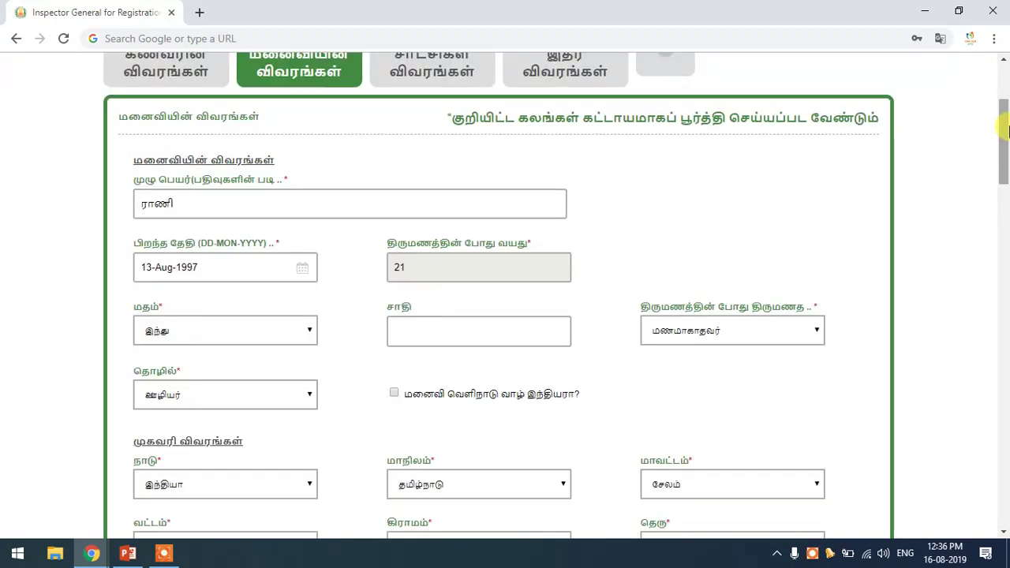
{"action": "left_click_drag", "start_coordinate": [1005, 122], "coordinate": [1005, 469]}
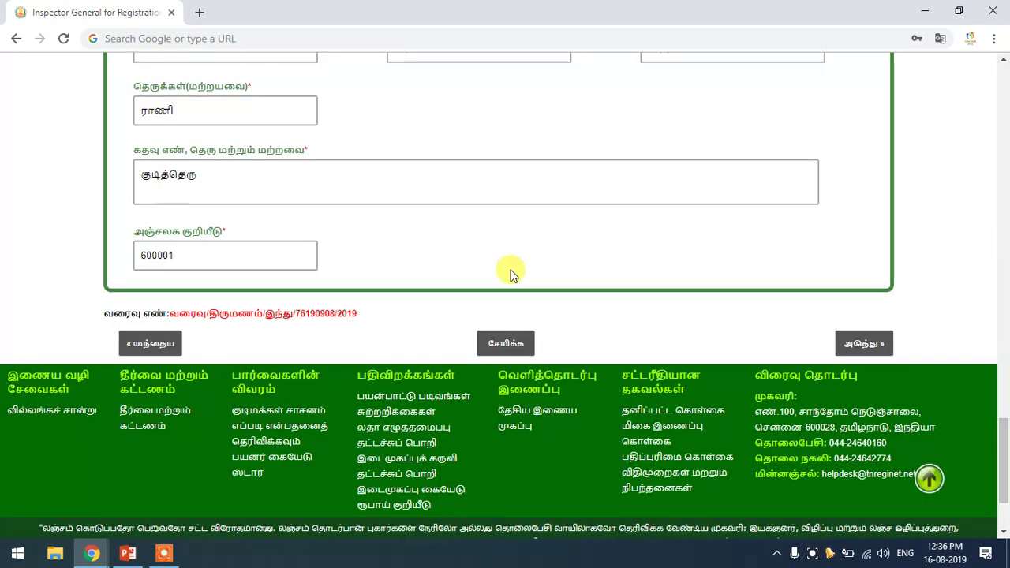
{"action": "left_click", "coordinate": [513, 353]}
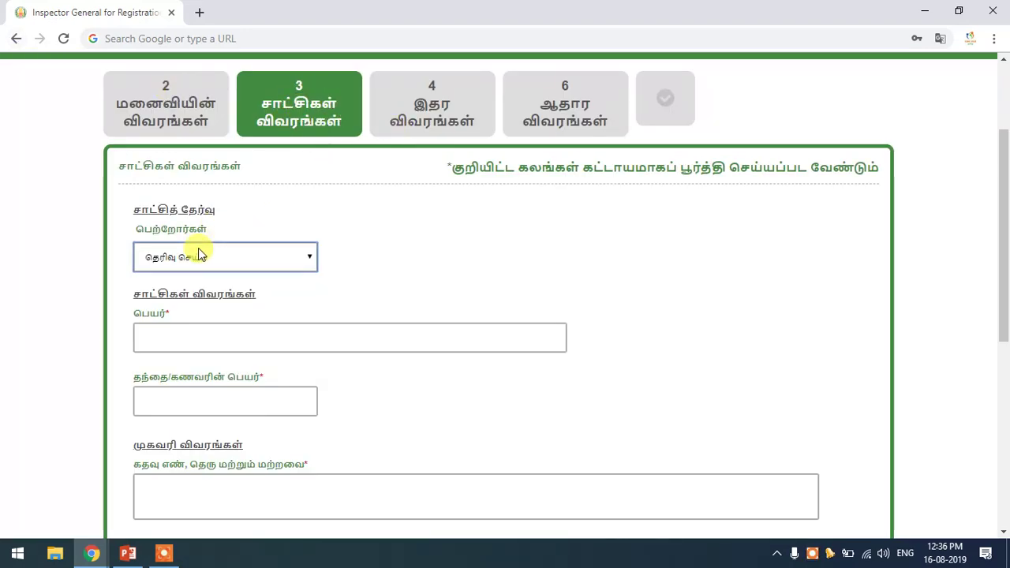
Add two witnesses chosen from the couple's parents, filling in the father's or husband's name for each.
{"action": "left_click", "coordinate": [260, 268]}
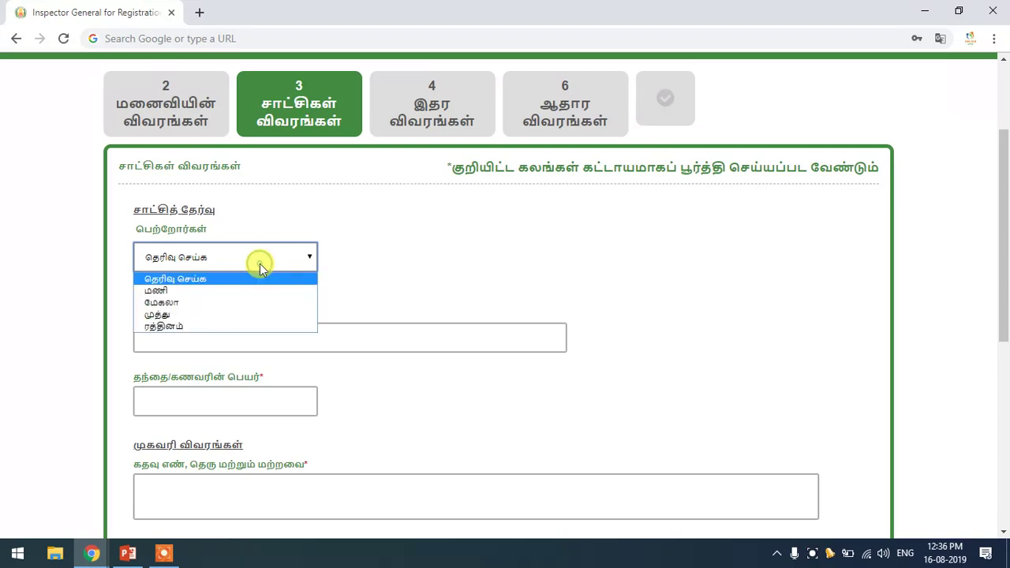
{"action": "left_click", "coordinate": [215, 254]}
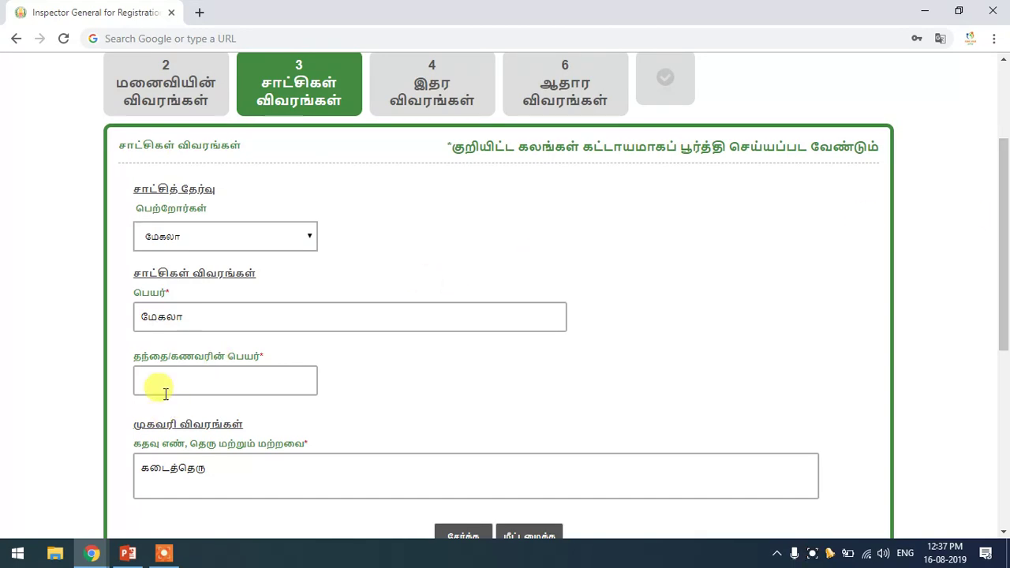
{"action": "left_click", "coordinate": [197, 236]}
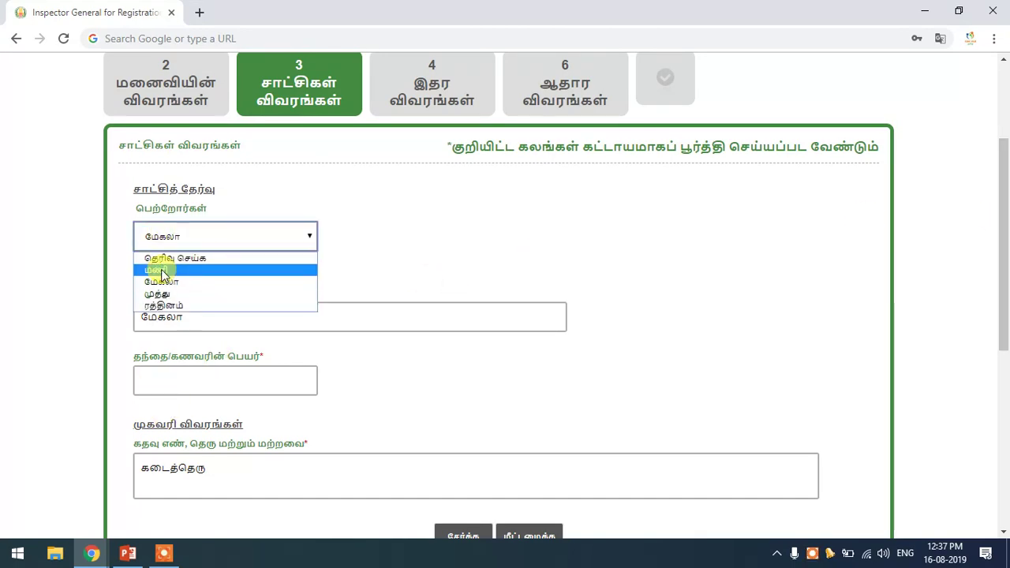
{"action": "left_click", "coordinate": [508, 319]}
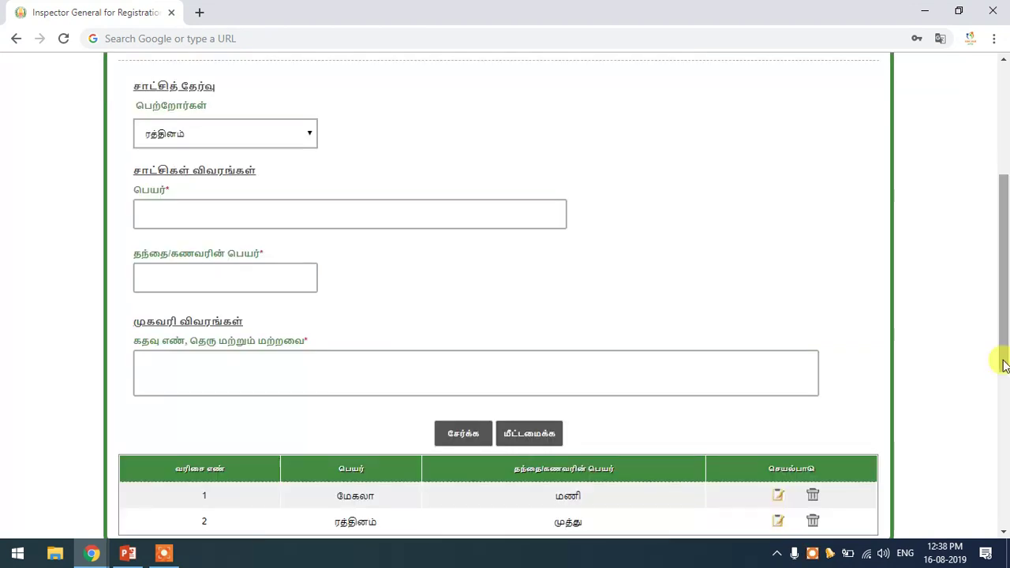
Check the two added witnesses in the table and look over the witness details page.
{"action": "scroll", "coordinate": [1003, 364], "scroll_direction": "down", "scroll_amount": 5}
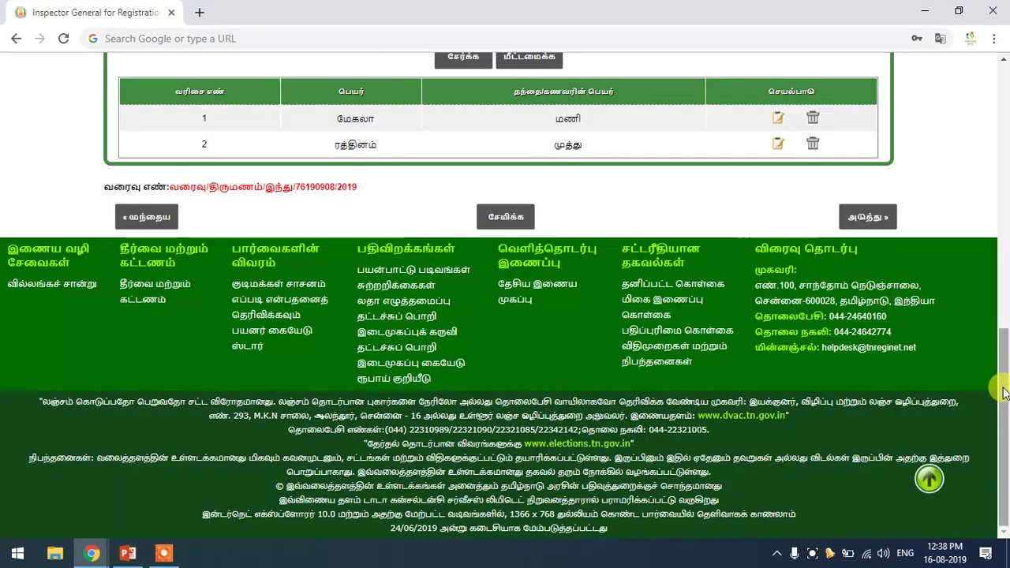
{"action": "scroll", "coordinate": [947, 347], "scroll_direction": "up", "scroll_amount": 2}
{"action": "left_click_drag", "start_coordinate": [341, 251], "coordinate": [627, 284]}
{"action": "left_click", "coordinate": [627, 284]}
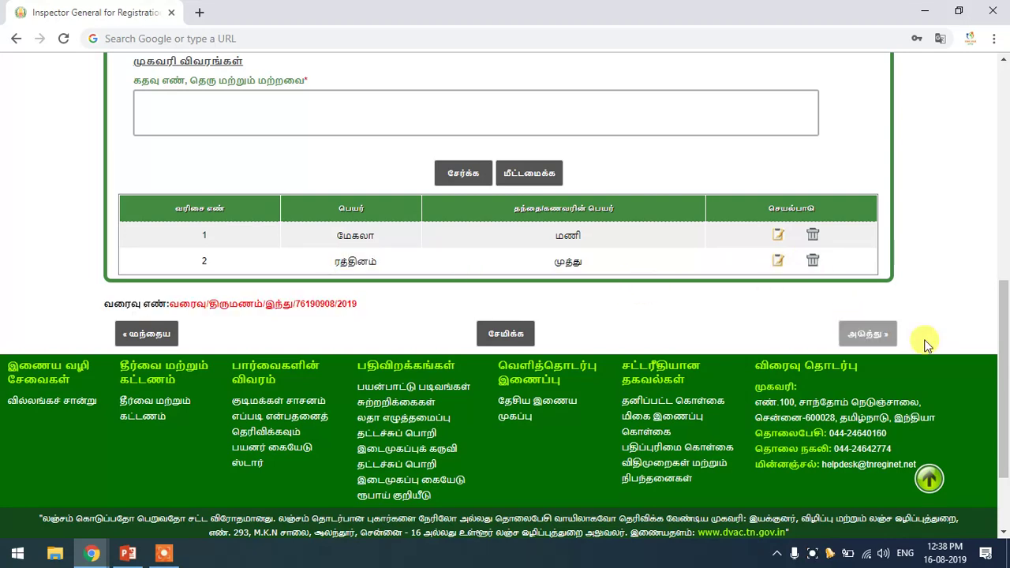
{"action": "scroll", "coordinate": [1006, 324], "scroll_direction": "up", "scroll_amount": 4}
{"action": "scroll", "coordinate": [1007, 308], "scroll_direction": "up", "scroll_amount": 1}
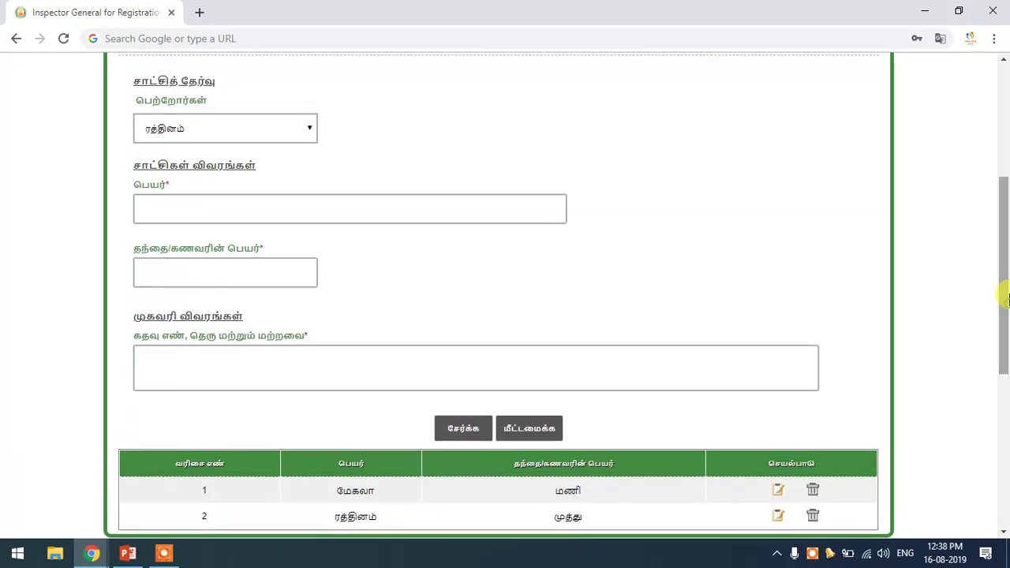
Add a third witness chosen from the couple's parents and continue to the other details (இதர விவரங்கள்) page.
{"action": "left_click", "coordinate": [219, 129]}
{"action": "left_click", "coordinate": [113, 185]}
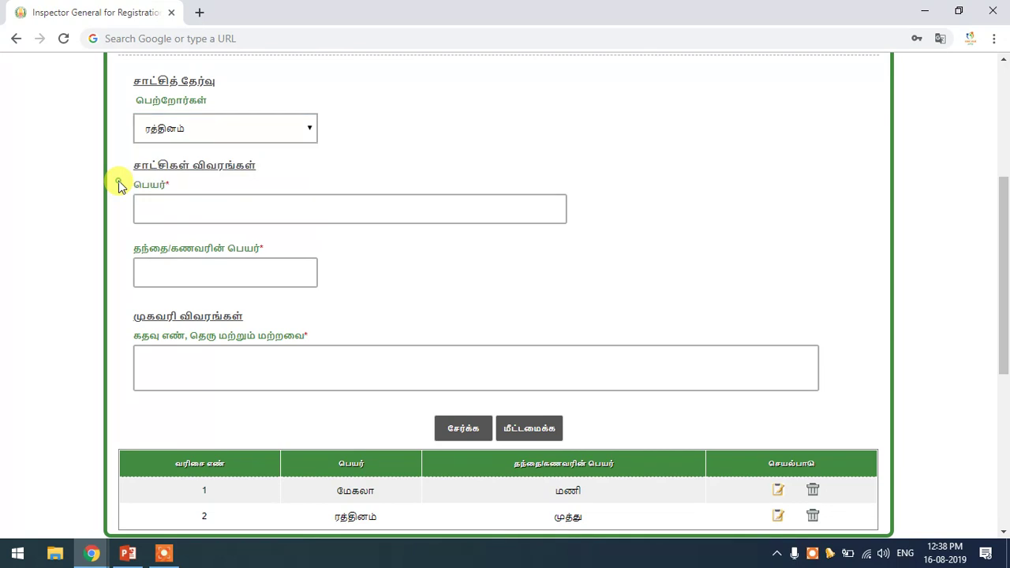
{"action": "left_click", "coordinate": [216, 132]}
{"action": "left_click", "coordinate": [423, 138]}
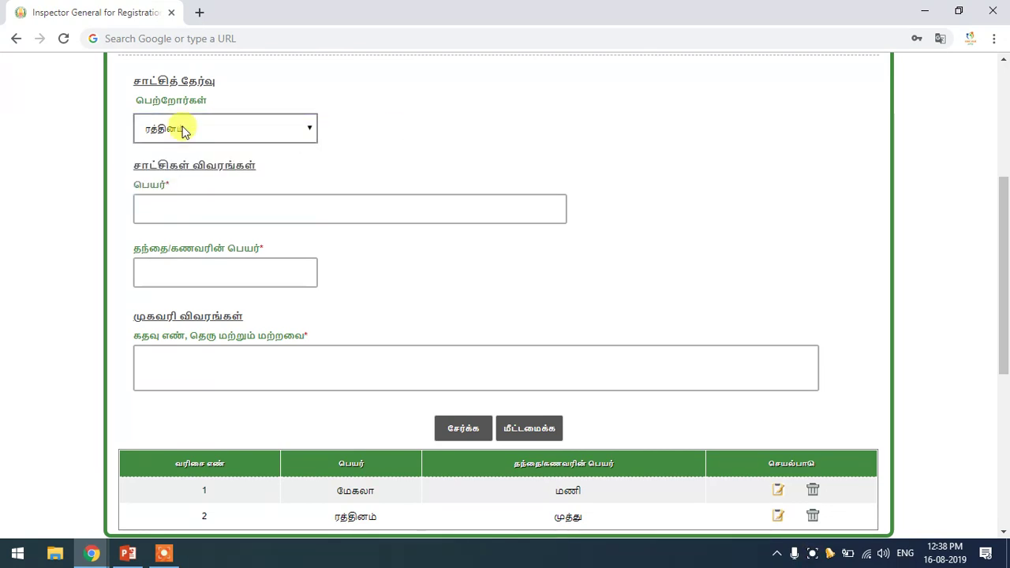
{"action": "left_click_drag", "start_coordinate": [1007, 266], "coordinate": [1002, 297]}
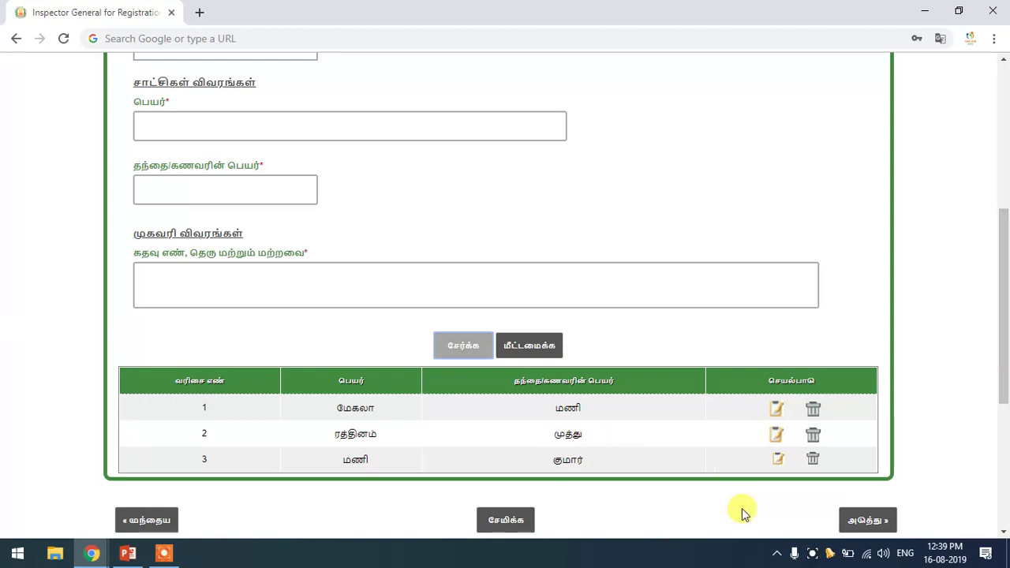
{"action": "left_click", "coordinate": [865, 520]}
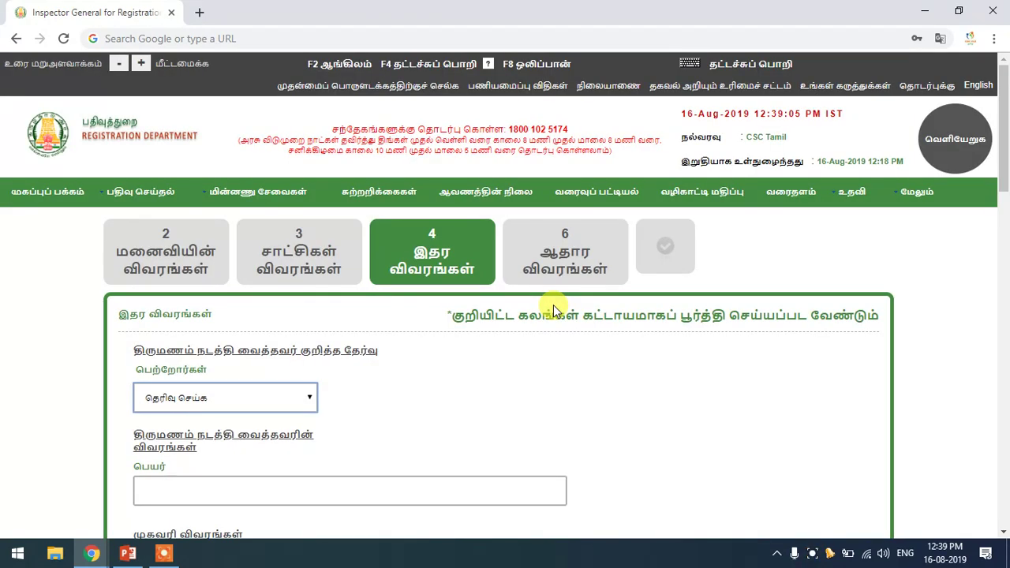
Choose one of the couple's parents as the person who conducted the marriage and check the options offered.
{"action": "mouse_move", "coordinate": [1005, 129]}
{"action": "left_mouse_down"}
{"action": "mouse_move", "coordinate": [1005, 194]}
{"action": "mouse_move", "coordinate": [1007, 133]}
{"action": "left_mouse_up"}
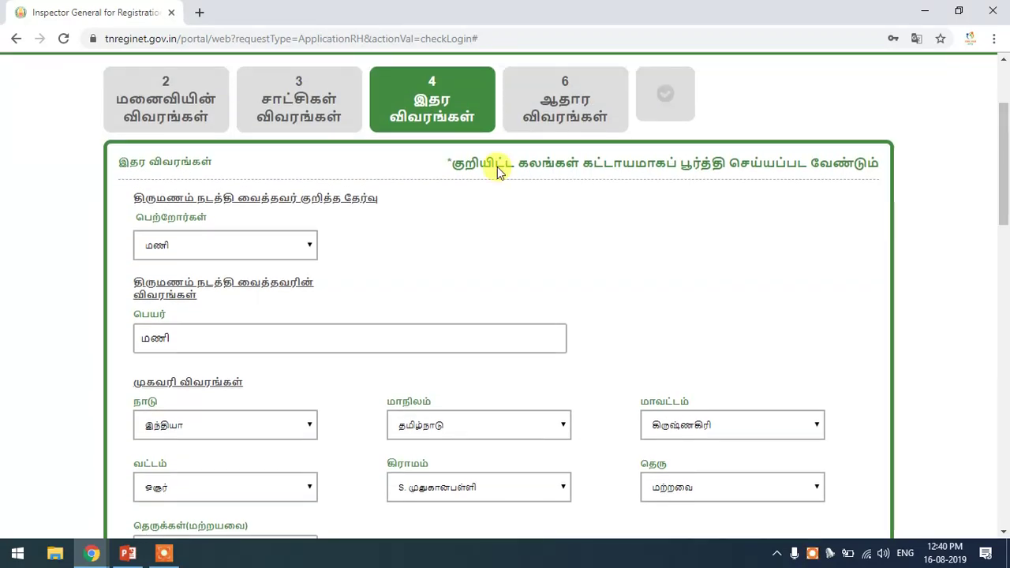
{"action": "left_click", "coordinate": [183, 240]}
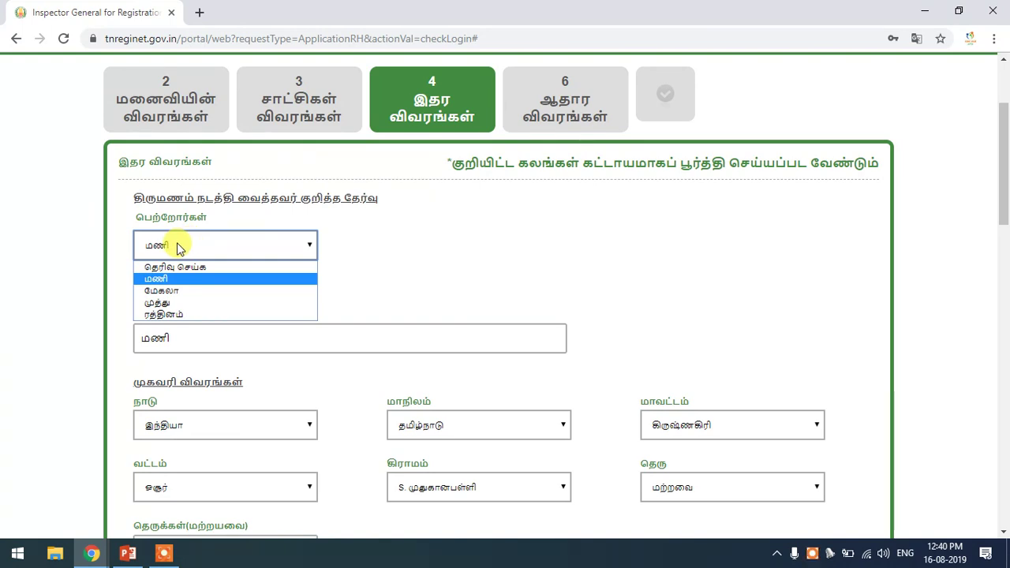
{"action": "left_click", "coordinate": [177, 247]}
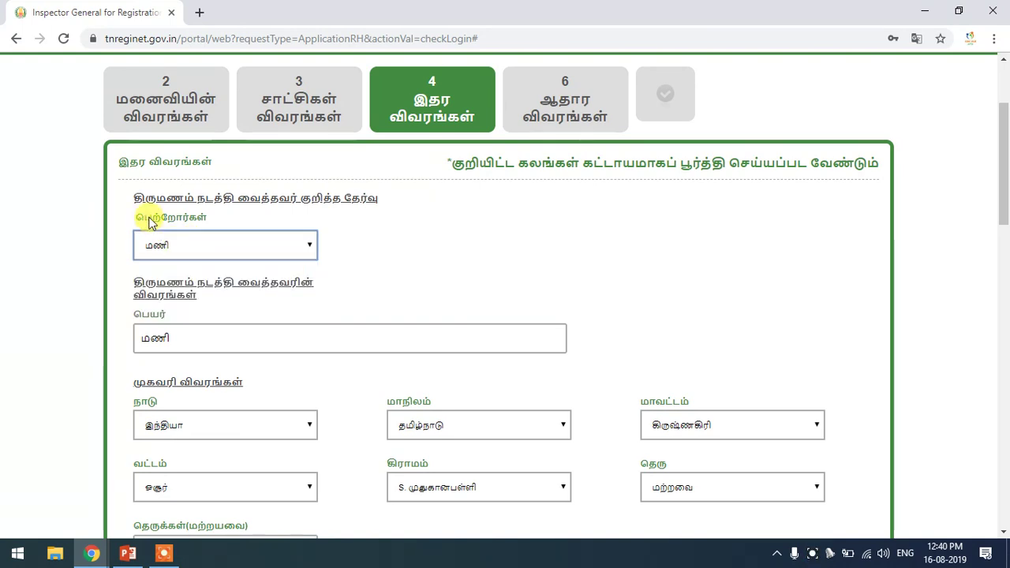
{"action": "left_click", "coordinate": [249, 247]}
{"action": "left_click", "coordinate": [451, 239]}
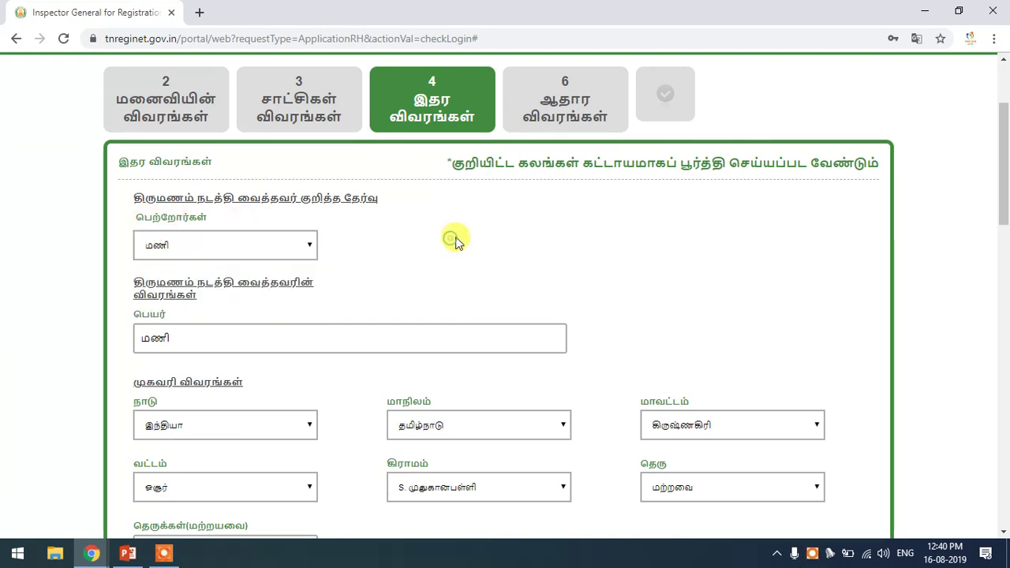
Set the registering office for the marriage to 1 எண் இணை சார்பதிவாளர் சேலம் கிழக்கு.
{"action": "left_click_drag", "start_coordinate": [1003, 192], "coordinate": [1005, 374]}
{"action": "left_click_drag", "start_coordinate": [1004, 304], "coordinate": [1005, 284]}
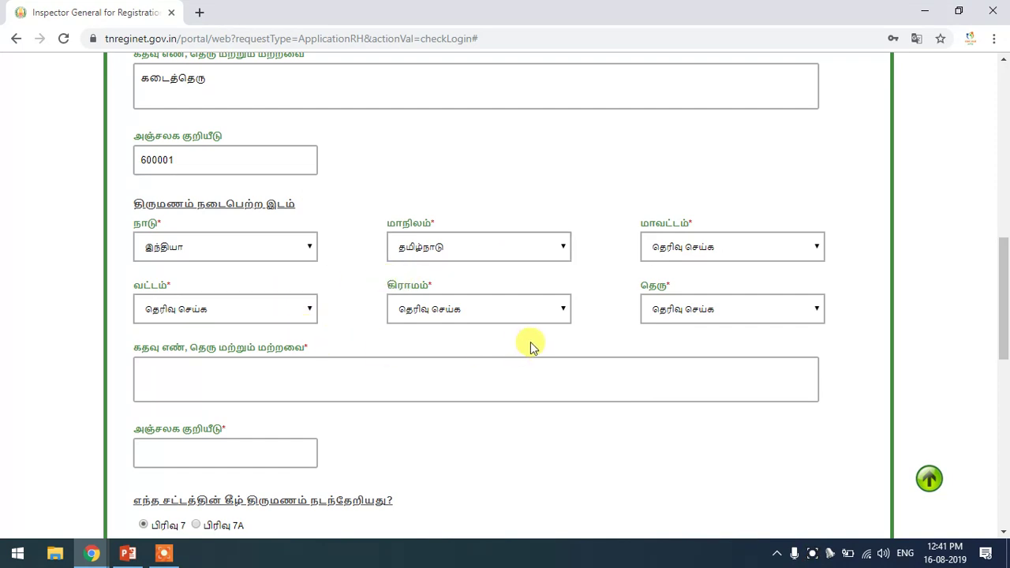
{"action": "scroll", "coordinate": [533, 347], "scroll_direction": "down", "scroll_amount": 5}
{"action": "left_click", "coordinate": [273, 161]}
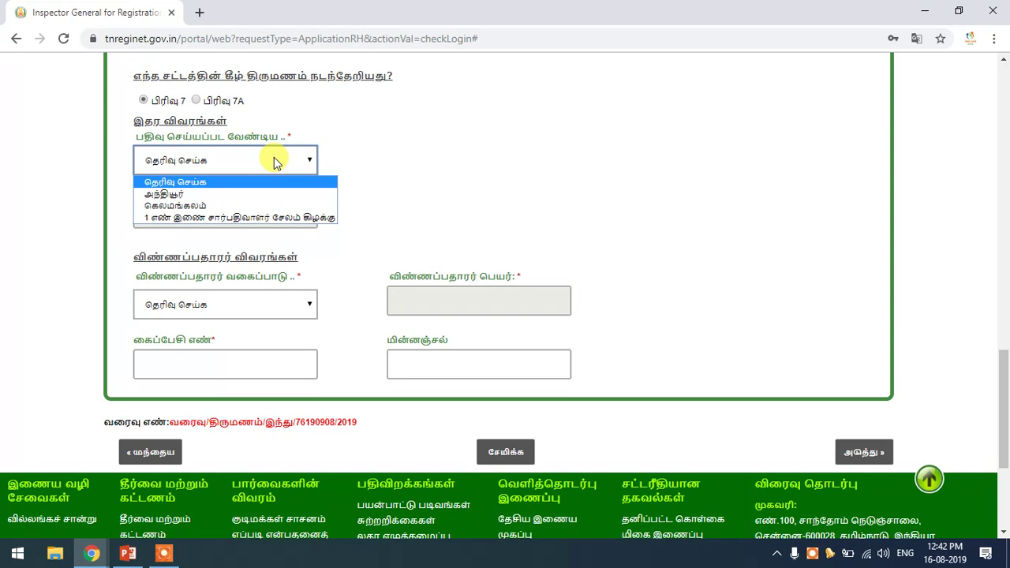
{"action": "left_click", "coordinate": [249, 141]}
{"action": "left_click", "coordinate": [249, 155]}
{"action": "left_click", "coordinate": [248, 193]}
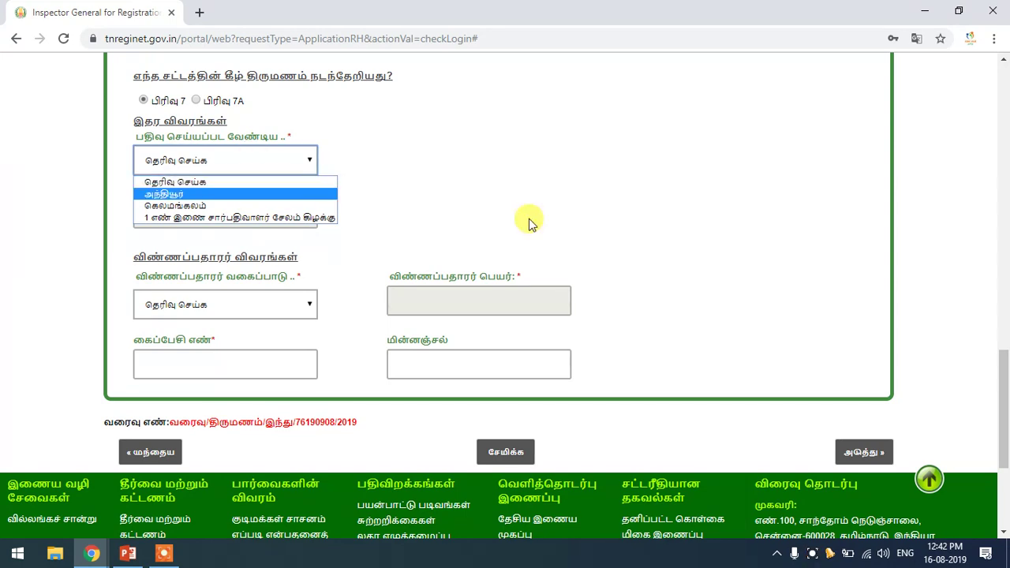
{"action": "left_click", "coordinate": [222, 163]}
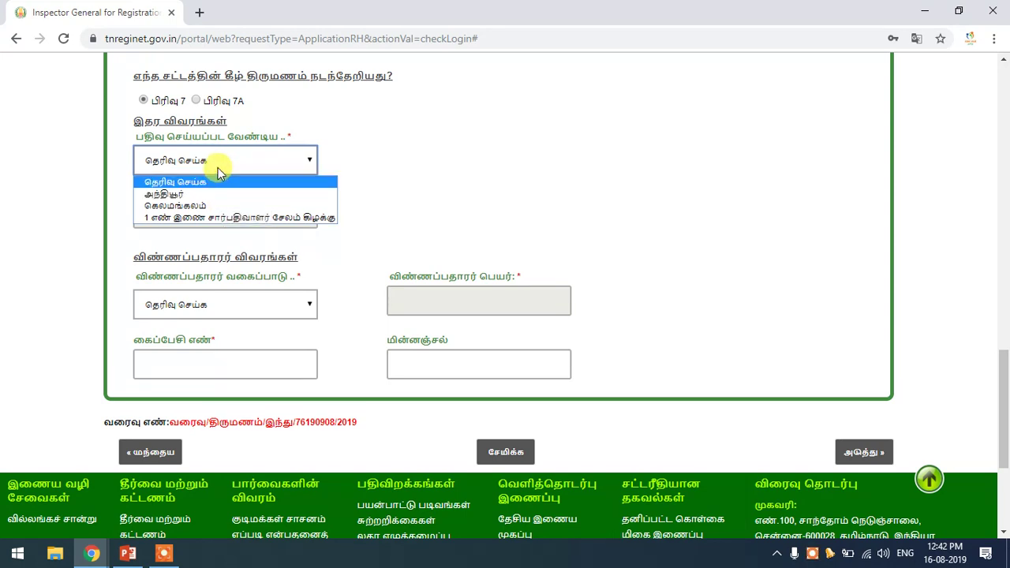
{"action": "left_click", "coordinate": [208, 218]}
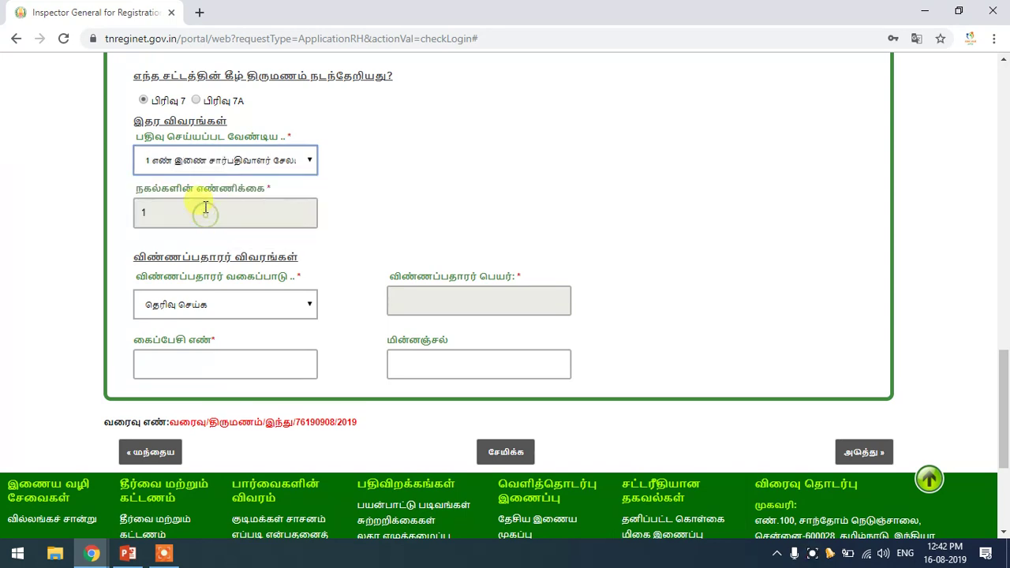
{"action": "left_click", "coordinate": [189, 211]}
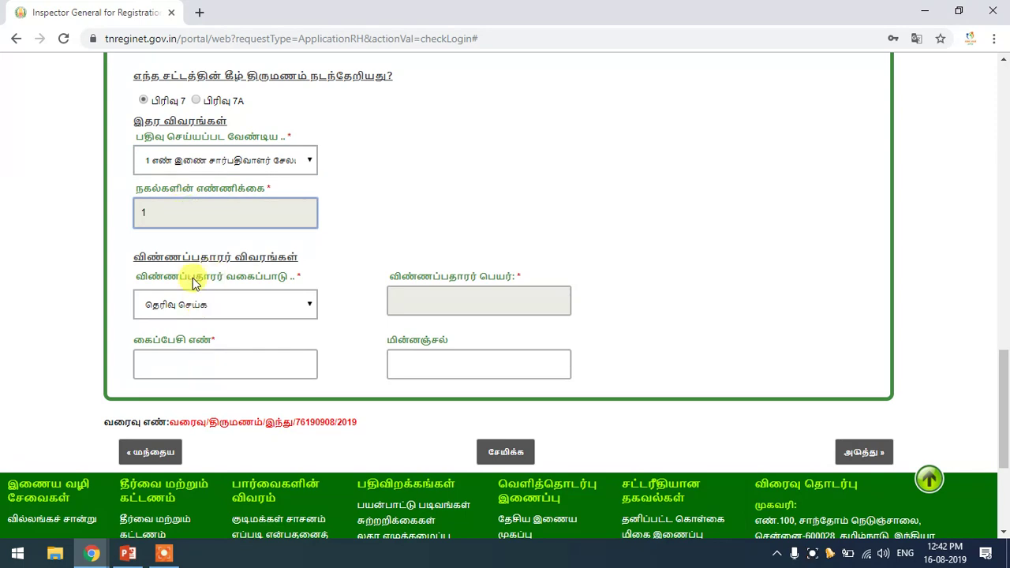
Set the applicant category to கணவர், complete the applicant's mobile number and continue to the supporting document details.
{"action": "scroll", "coordinate": [285, 349], "scroll_direction": "down", "scroll_amount": 1}
{"action": "left_click", "coordinate": [233, 315]}
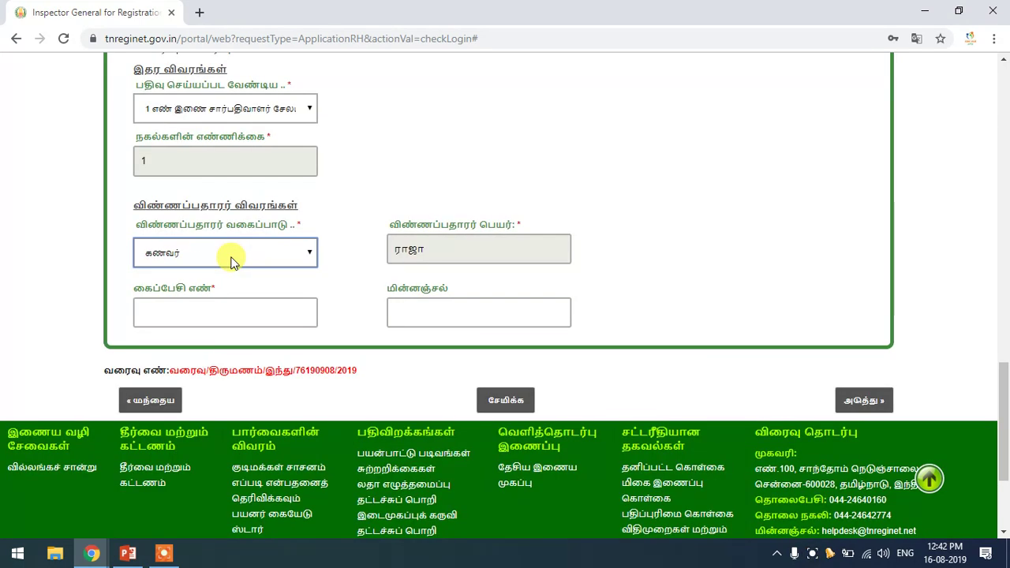
{"action": "left_click", "coordinate": [220, 258]}
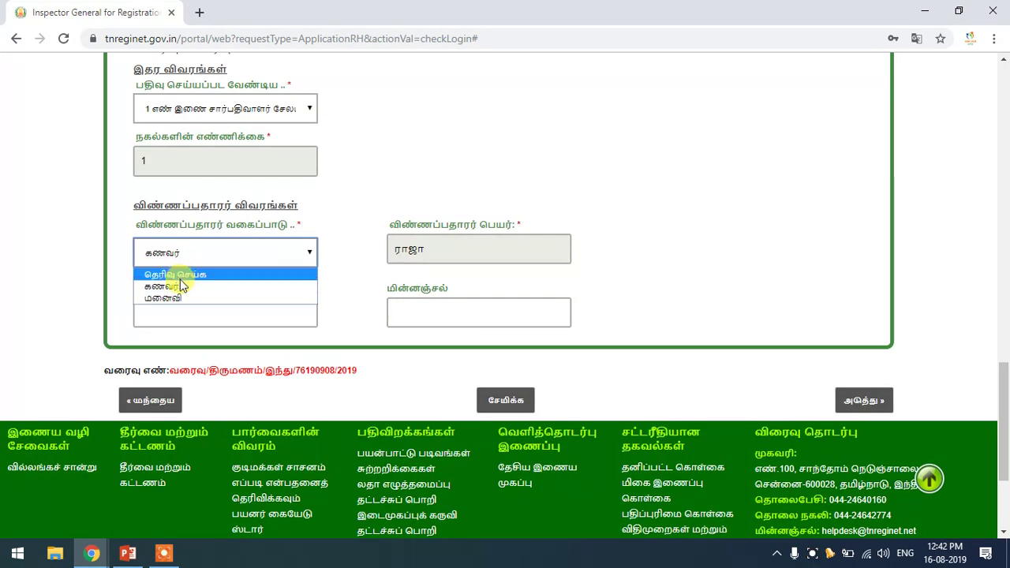
{"action": "left_click", "coordinate": [178, 286]}
{"action": "left_click", "coordinate": [184, 303]}
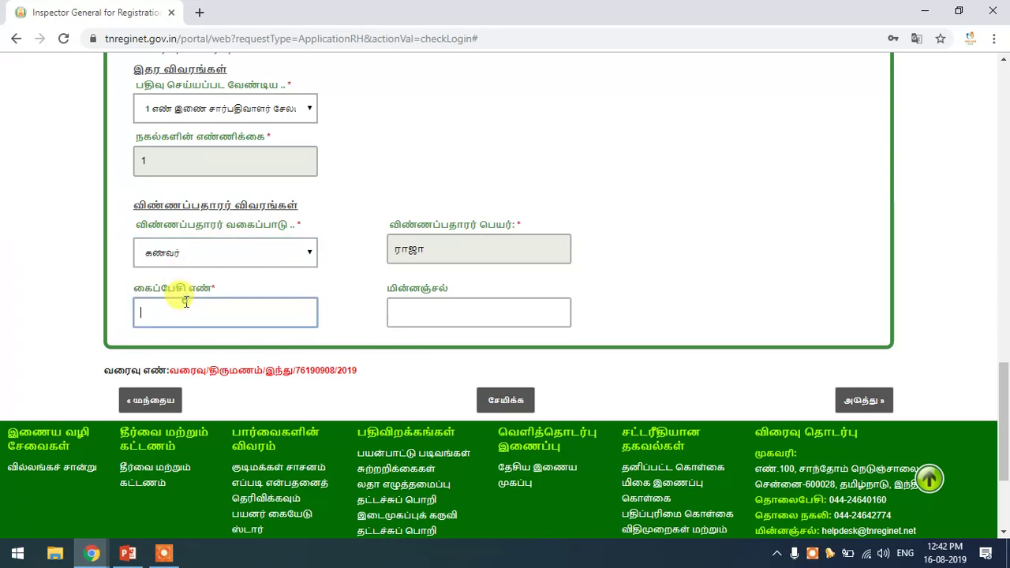
{"action": "left_click", "coordinate": [483, 311]}
{"action": "left_click", "coordinate": [184, 306]}
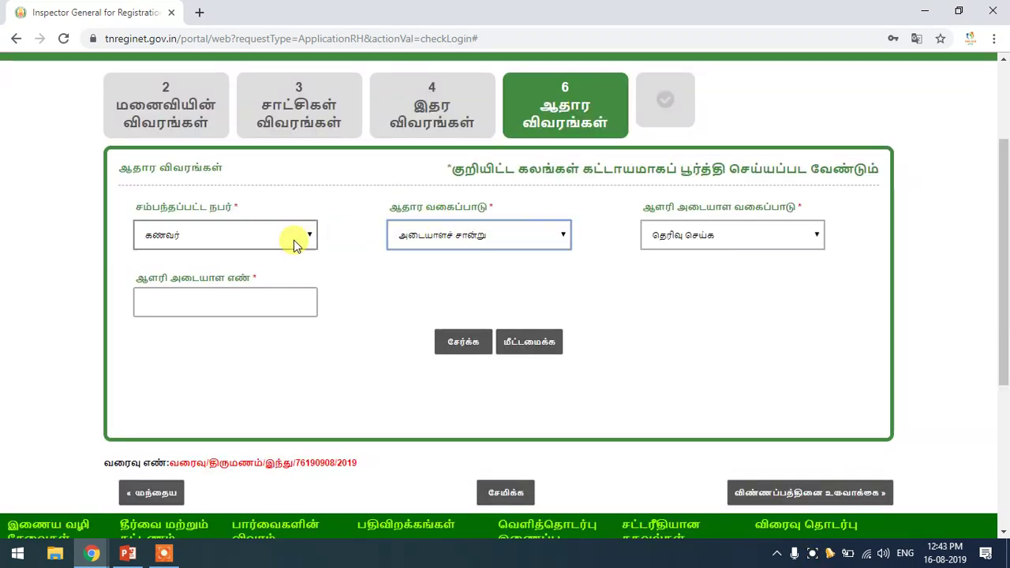
Set the person concerned to கணவர் and the supporting document category to அடையாளச் சான்று.
{"action": "left_click", "coordinate": [415, 246]}
{"action": "left_click", "coordinate": [415, 246]}
{"action": "left_click", "coordinate": [415, 246]}
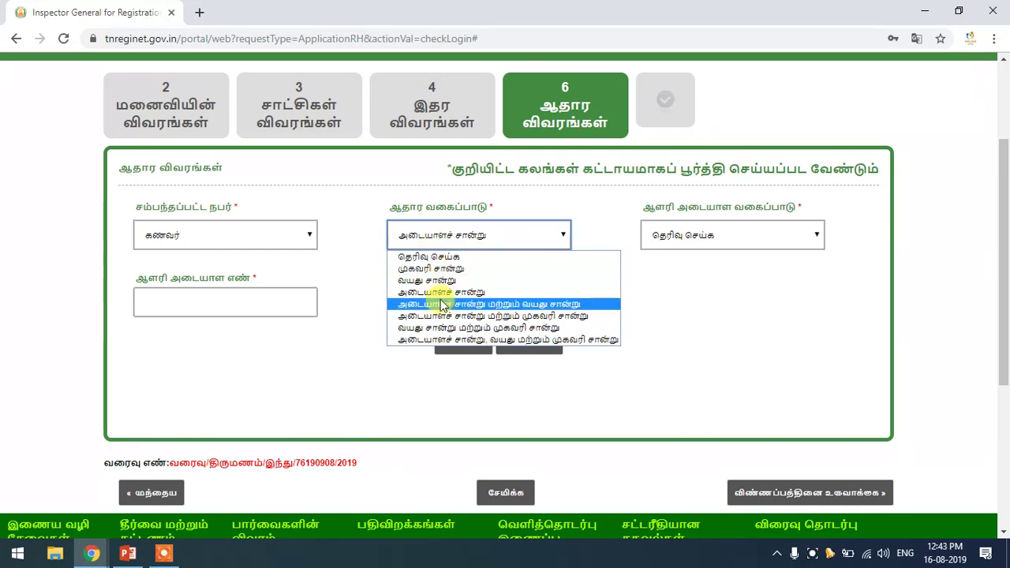
{"action": "left_click", "coordinate": [510, 292]}
{"action": "left_click", "coordinate": [235, 243]}
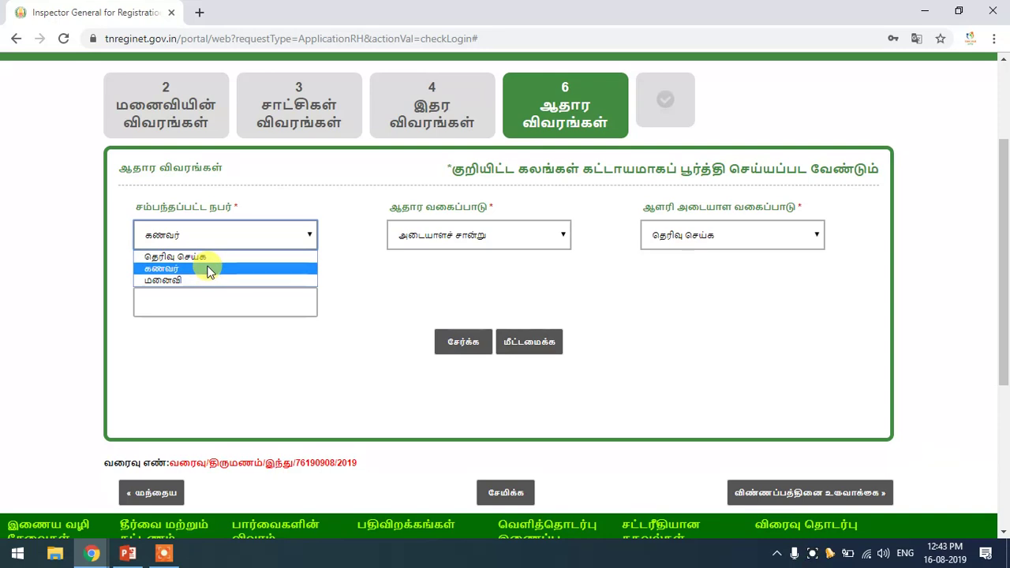
{"action": "left_click", "coordinate": [162, 268]}
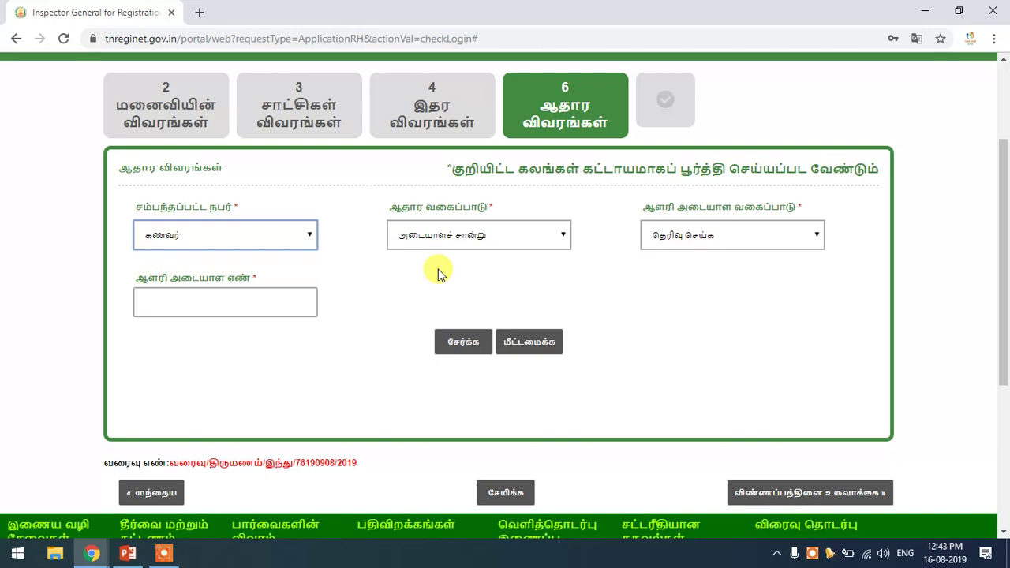
{"action": "left_click", "coordinate": [439, 240]}
{"action": "left_click", "coordinate": [439, 240]}
Select உணவுப் பொருள் வழங்கல் அட்டை as the husband's photo ID type, fill in its ID number and add the entry.
{"action": "left_click", "coordinate": [751, 234]}
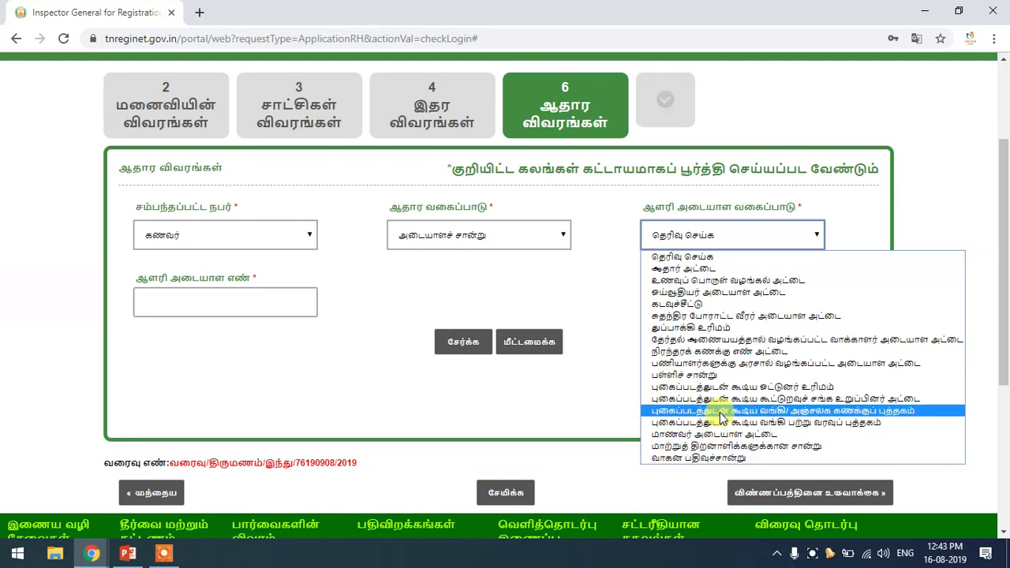
{"action": "left_click", "coordinate": [713, 320]}
{"action": "left_click", "coordinate": [694, 236]}
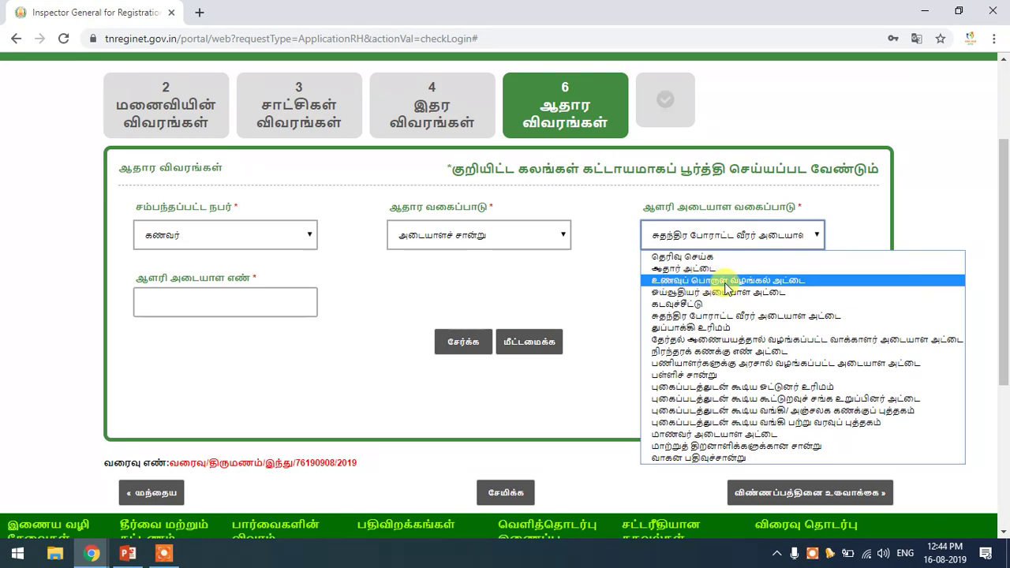
{"action": "left_click", "coordinate": [750, 283]}
{"action": "left_click", "coordinate": [218, 308]}
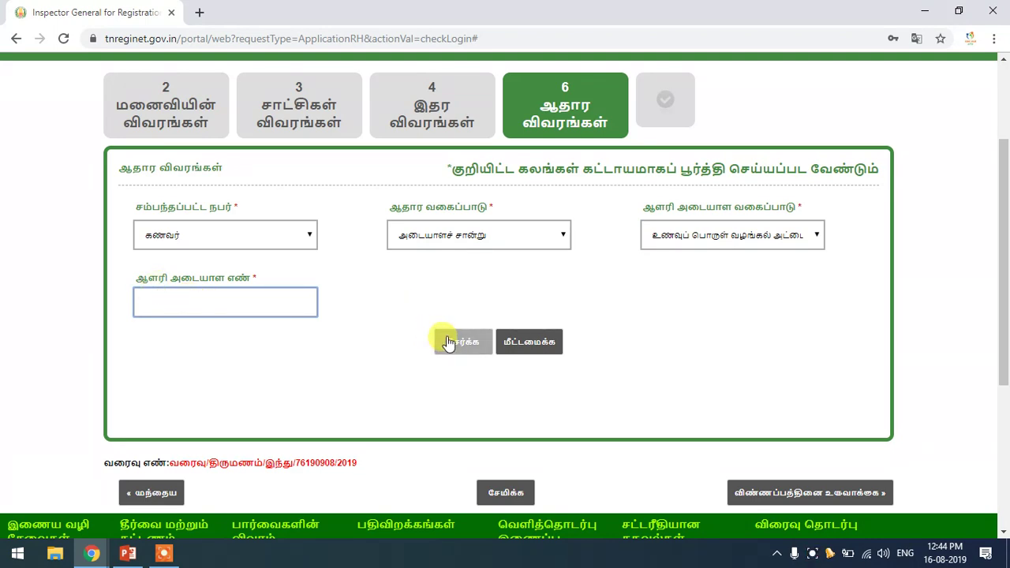
Complete the supporting document entries for husband and wife and generate the application.
{"action": "left_click_drag", "start_coordinate": [1004, 319], "coordinate": [1003, 317]}
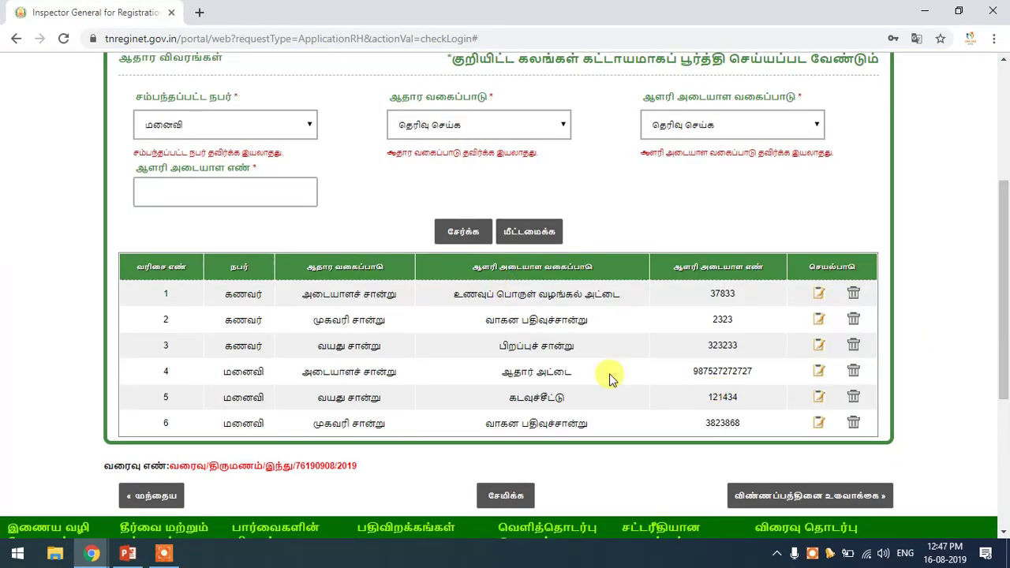
{"action": "left_click", "coordinate": [763, 489]}
{"action": "scroll", "coordinate": [1002, 315], "scroll_direction": "up", "scroll_amount": 2}
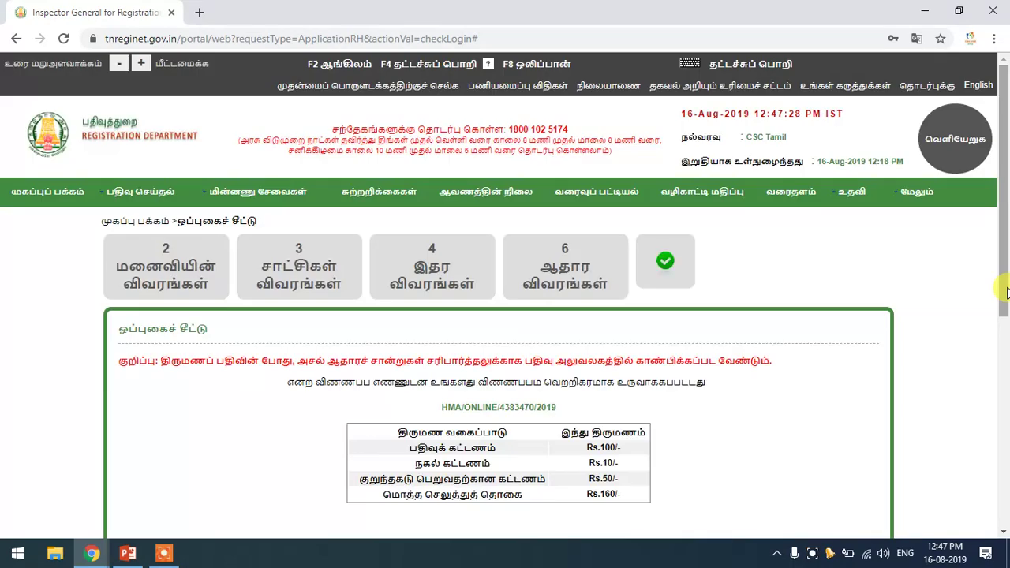
Examine the acknowledgement's fee table, covering the registration, copy and compact disc charges and the total payable.
{"action": "scroll", "coordinate": [281, 297], "scroll_direction": "down", "scroll_amount": 2}
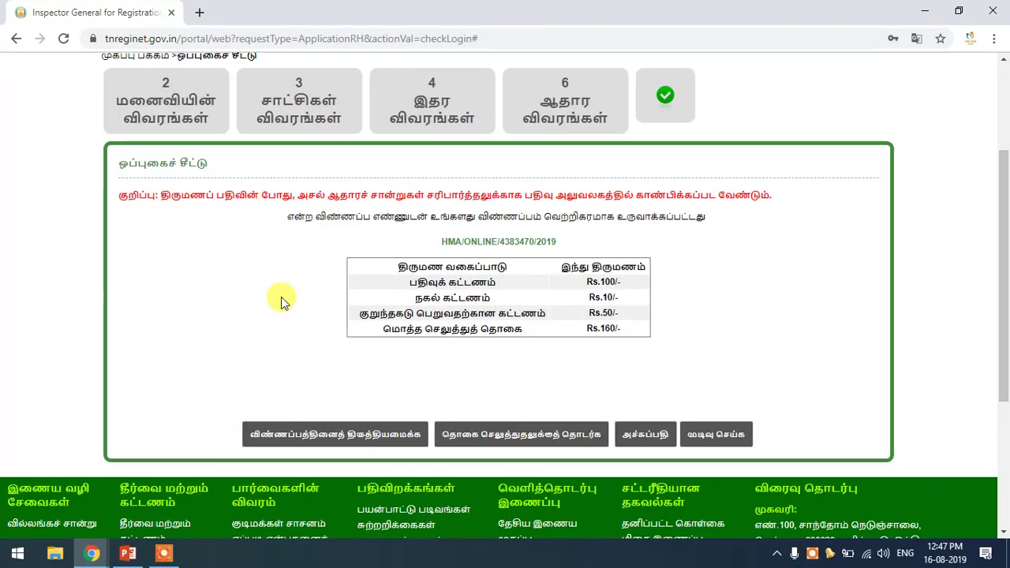
{"action": "left_click_drag", "start_coordinate": [308, 268], "coordinate": [529, 293]}
{"action": "left_click_drag", "start_coordinate": [387, 271], "coordinate": [665, 275]}
{"action": "left_click", "coordinate": [662, 273]}
{"action": "left_click_drag", "start_coordinate": [419, 292], "coordinate": [579, 305]}
{"action": "left_click_drag", "start_coordinate": [375, 310], "coordinate": [462, 318]}
{"action": "left_click", "coordinate": [505, 325]}
{"action": "left_click_drag", "start_coordinate": [579, 316], "coordinate": [502, 333]}
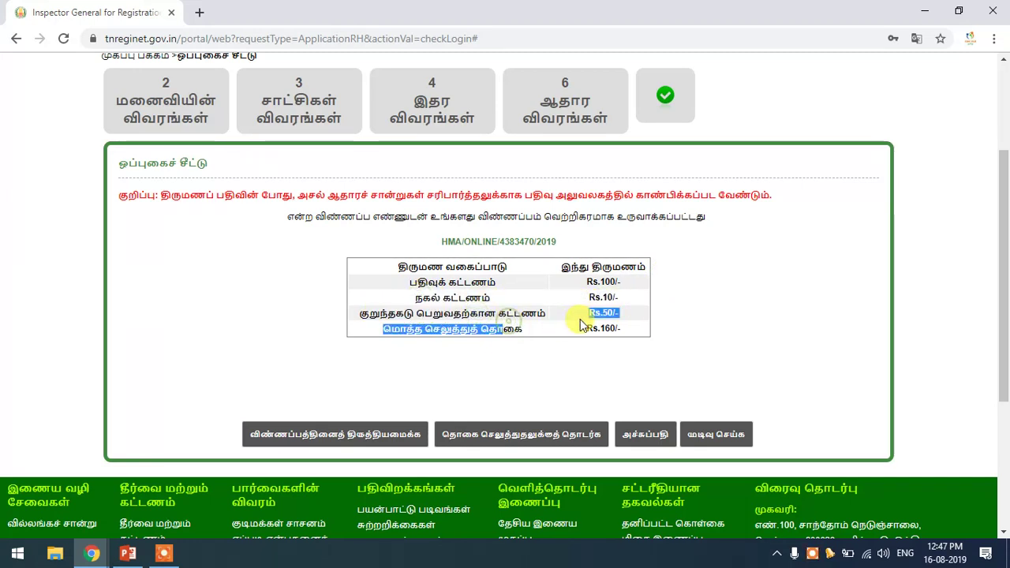
{"action": "left_click", "coordinate": [453, 332]}
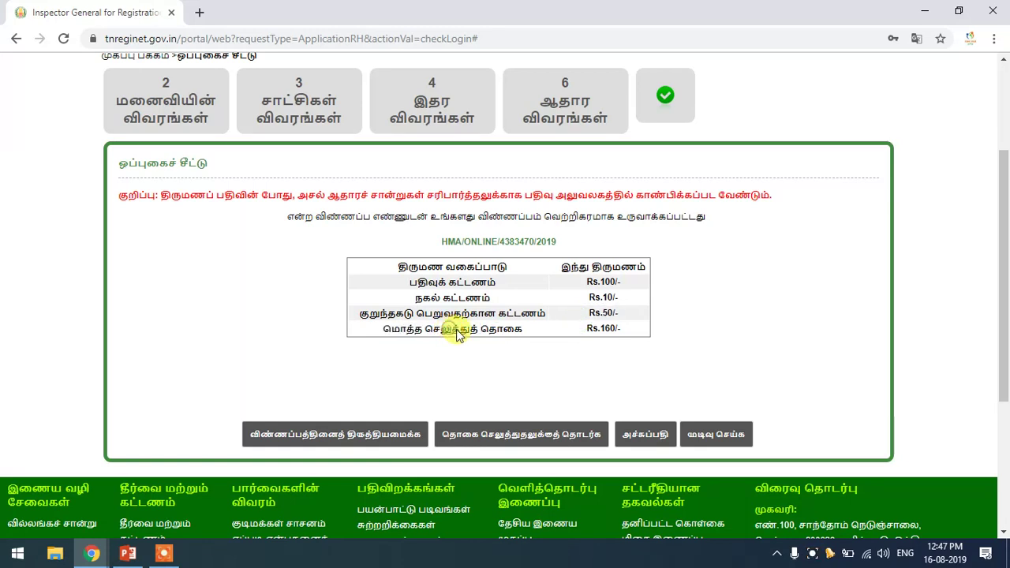
Submit the electronic payment request for the marriage registration fees and choose to pay now.
{"action": "left_click", "coordinate": [504, 448]}
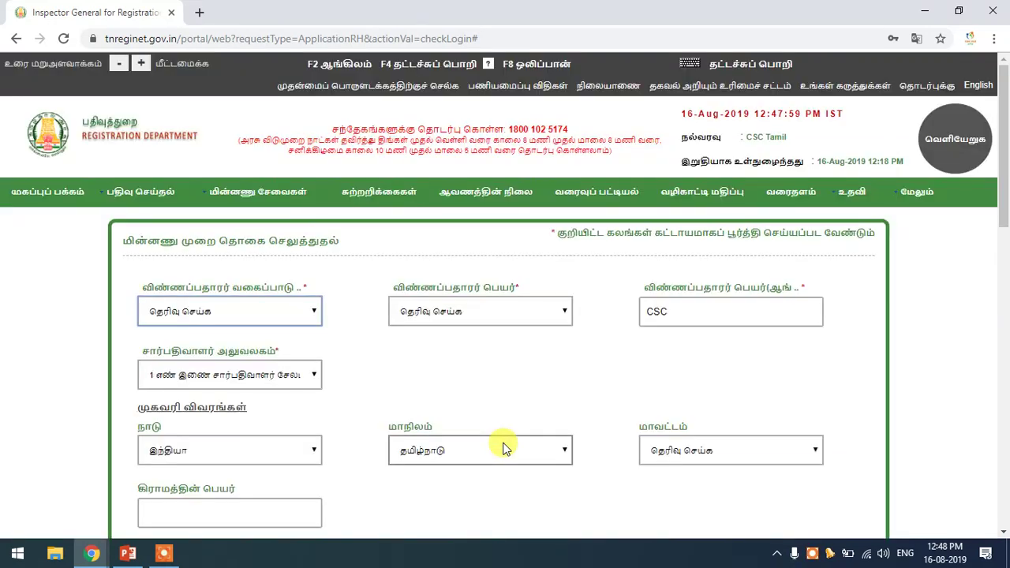
{"action": "scroll", "coordinate": [601, 384], "scroll_direction": "down", "scroll_amount": 10}
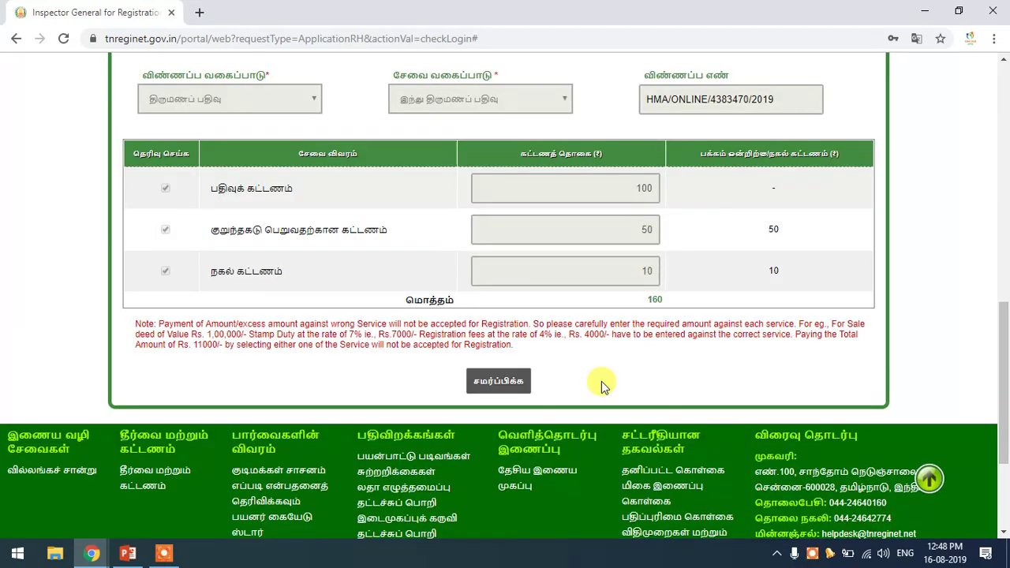
{"action": "left_click", "coordinate": [497, 382]}
{"action": "scroll", "coordinate": [1002, 377], "scroll_direction": "up", "scroll_amount": 2}
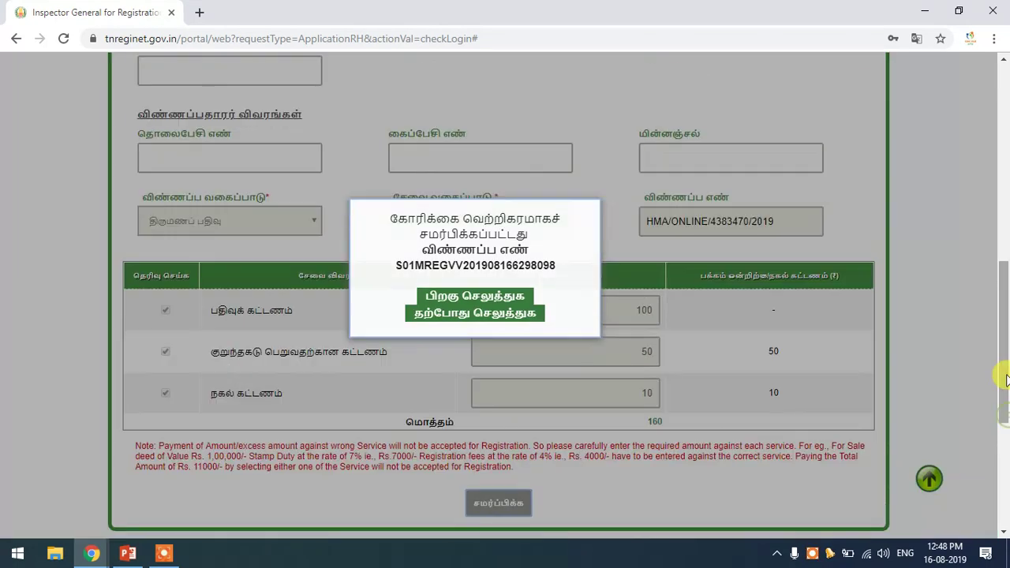
{"action": "left_click", "coordinate": [472, 313]}
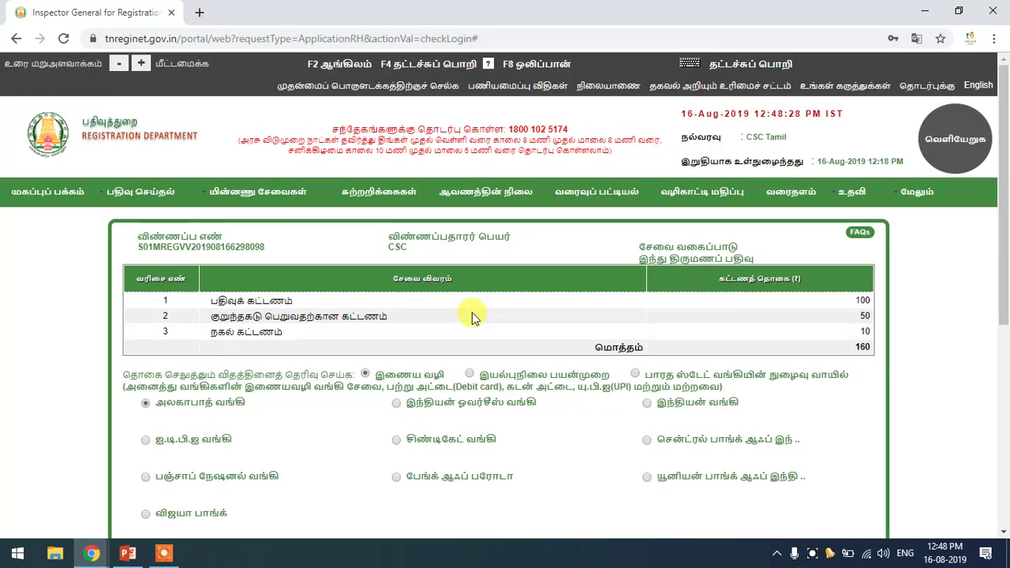
Choose இயல்புநிலை பயன்முறை (offline mode) as the payment method for the registration fees, submit it and confirm the choice.
{"action": "scroll", "coordinate": [472, 316], "scroll_direction": "down", "scroll_amount": 2}
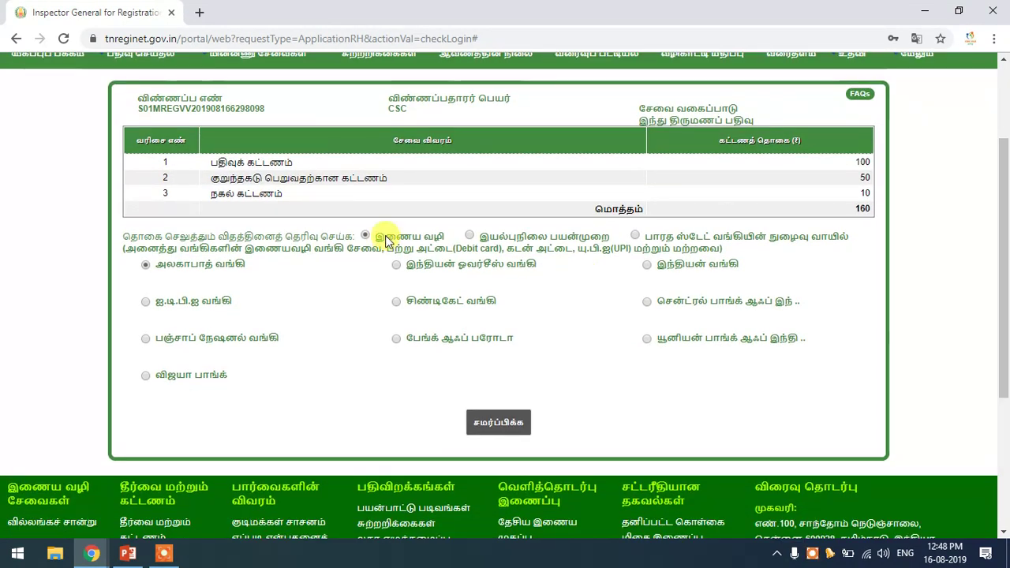
{"action": "left_click", "coordinate": [470, 236]}
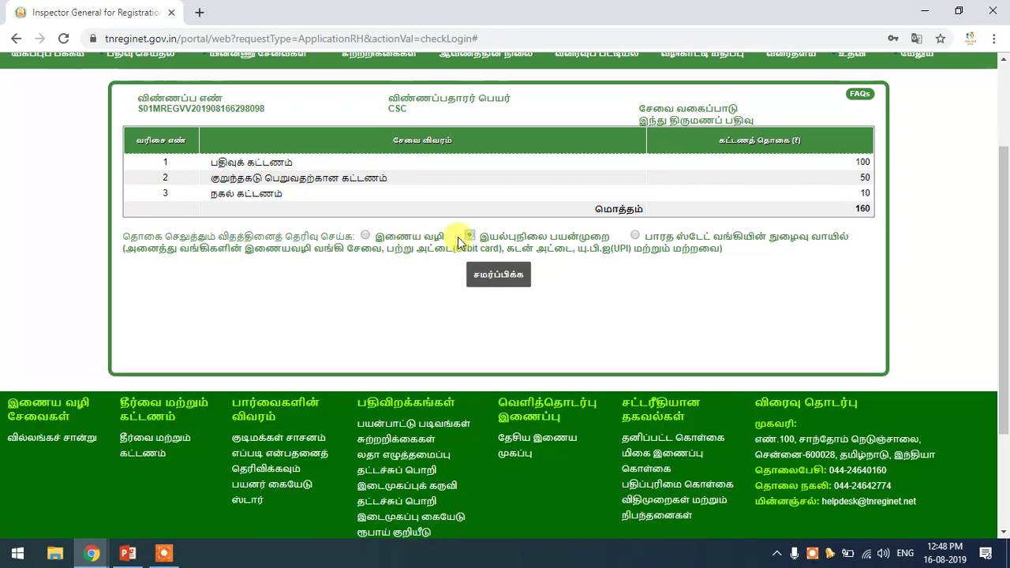
{"action": "left_click", "coordinate": [501, 237]}
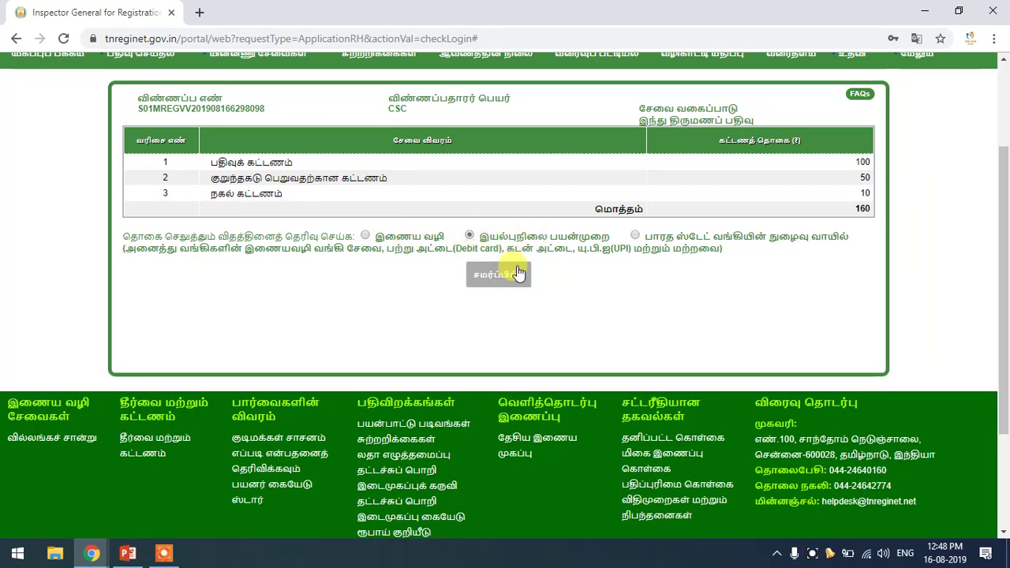
{"action": "left_click", "coordinate": [478, 284]}
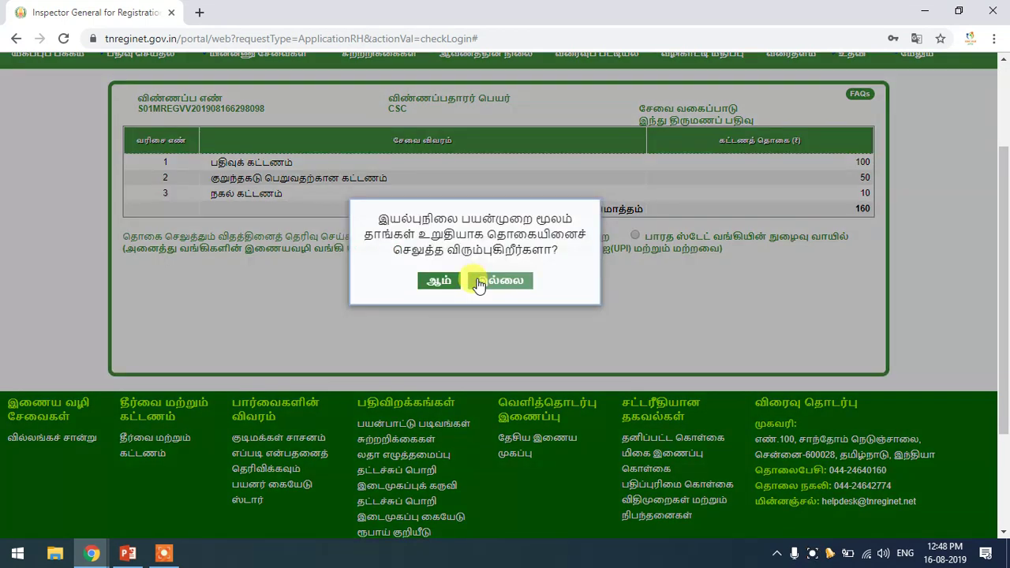
{"action": "left_click", "coordinate": [435, 287]}
Accept the payment terms and conditions, submit them and generate the payment challan for the transaction.
{"action": "scroll", "coordinate": [448, 375], "scroll_direction": "down", "scroll_amount": 2}
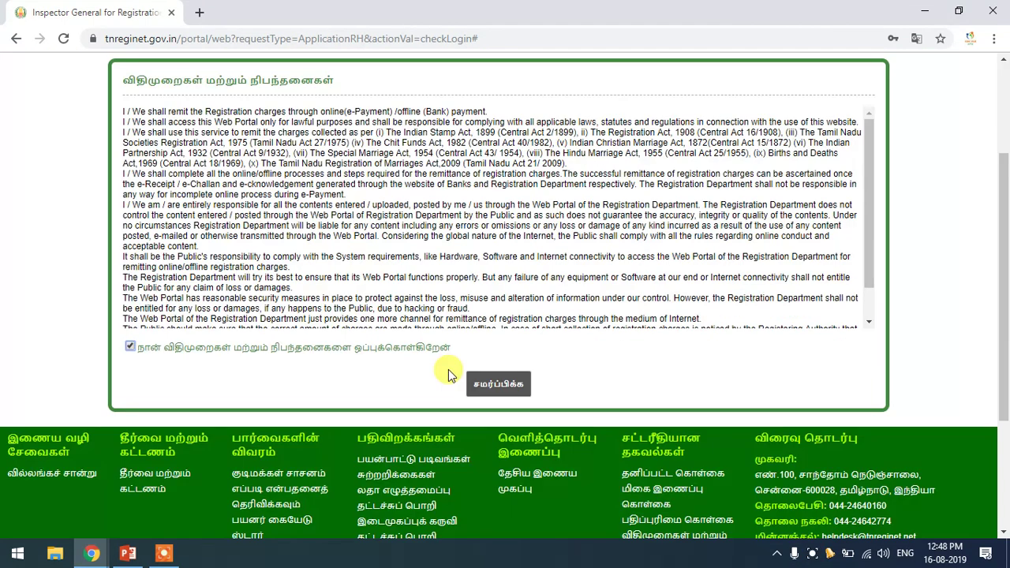
{"action": "left_click", "coordinate": [130, 347]}
{"action": "left_click", "coordinate": [130, 349]}
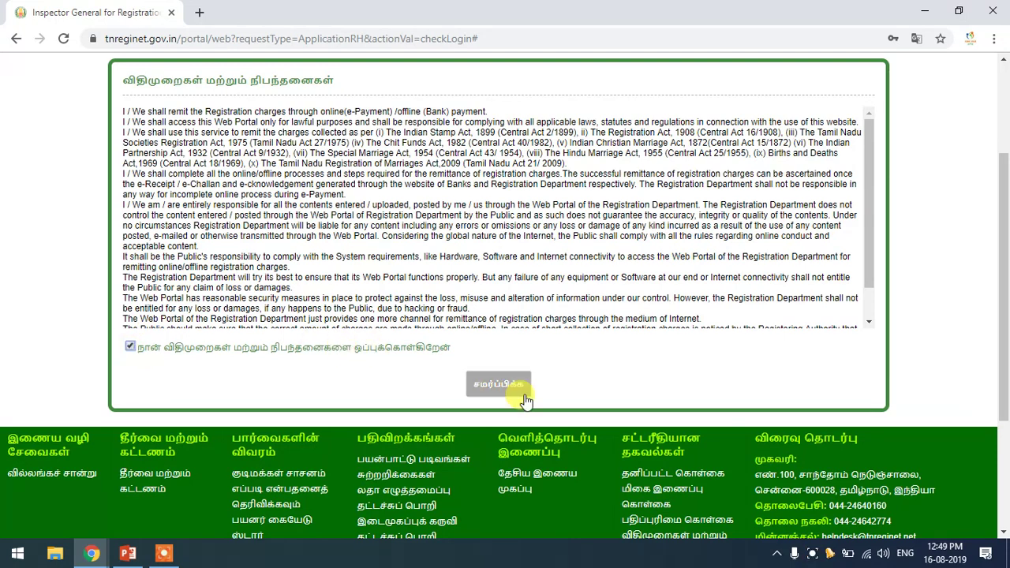
{"action": "left_click", "coordinate": [495, 384]}
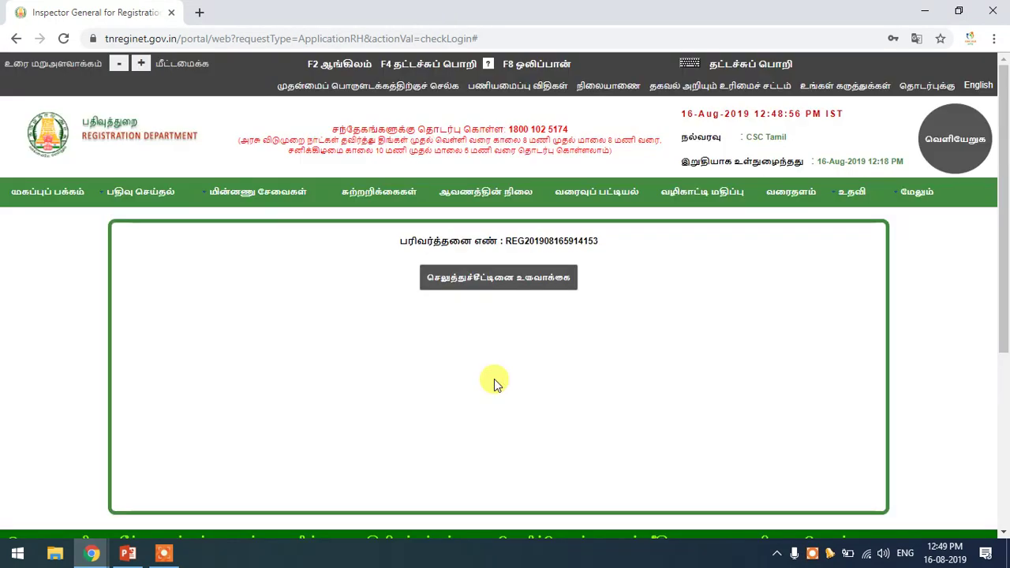
{"action": "left_click", "coordinate": [492, 287]}
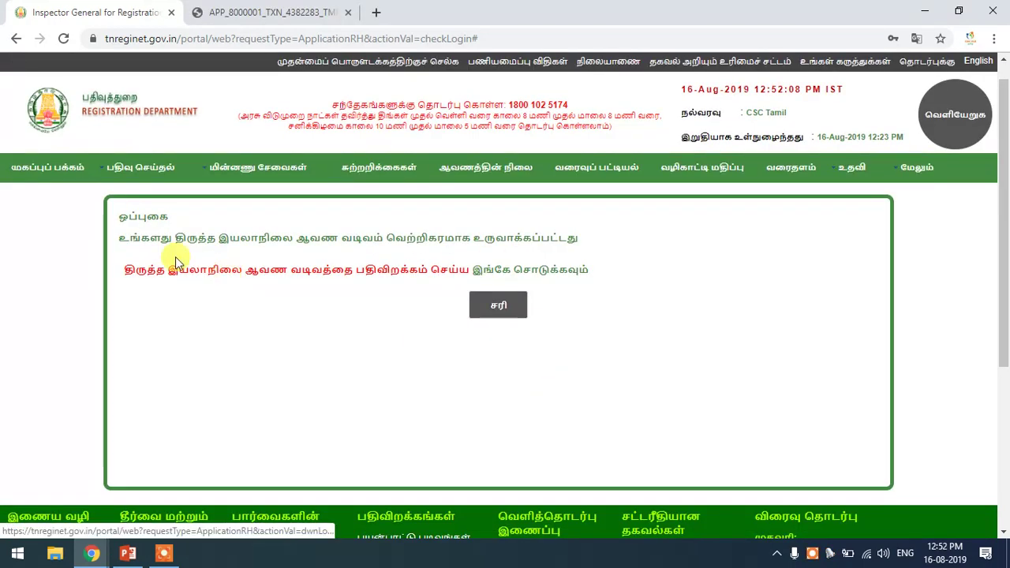
Open the downloaded application form PDF and review it through to the declaration and witness signature table.
{"action": "left_click_drag", "start_coordinate": [124, 234], "coordinate": [378, 252]}
{"action": "left_click", "coordinate": [197, 268]}
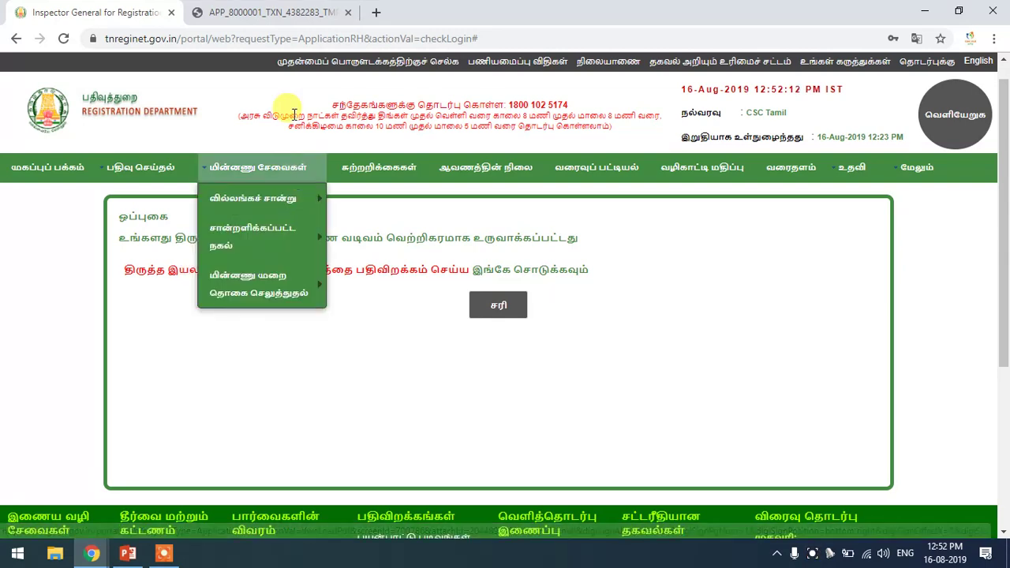
{"action": "left_click", "coordinate": [300, 9]}
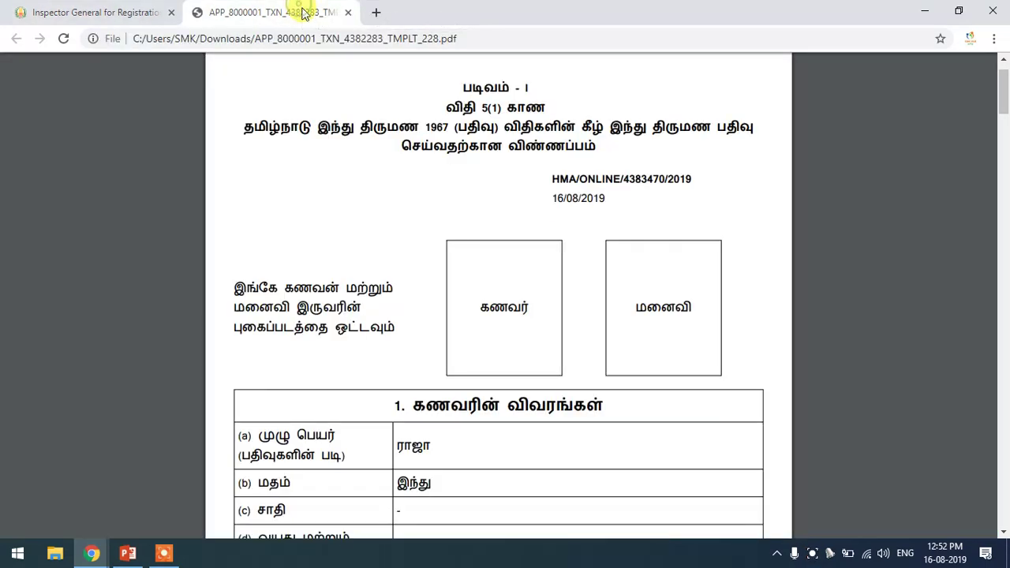
{"action": "left_click_drag", "start_coordinate": [1002, 103], "coordinate": [1003, 468]}
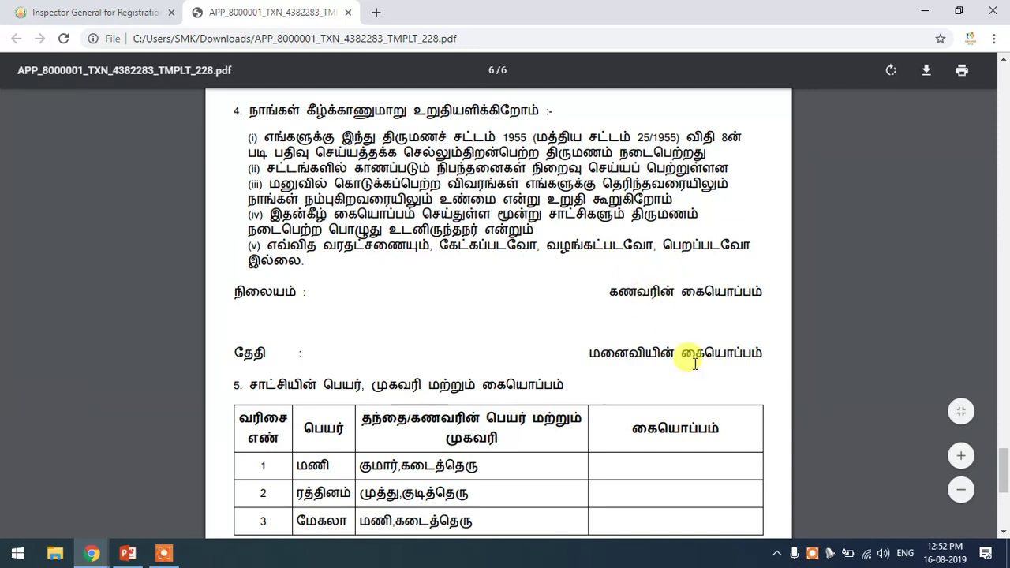
{"action": "scroll", "coordinate": [1001, 437], "scroll_direction": "down", "scroll_amount": 2}
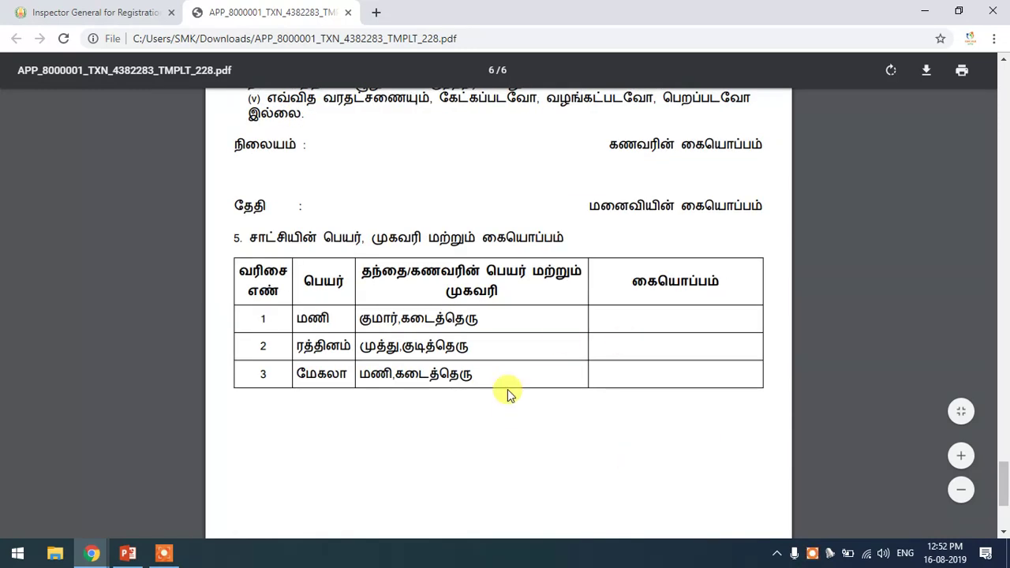
{"action": "left_click_drag", "start_coordinate": [1004, 467], "coordinate": [1005, 73]}
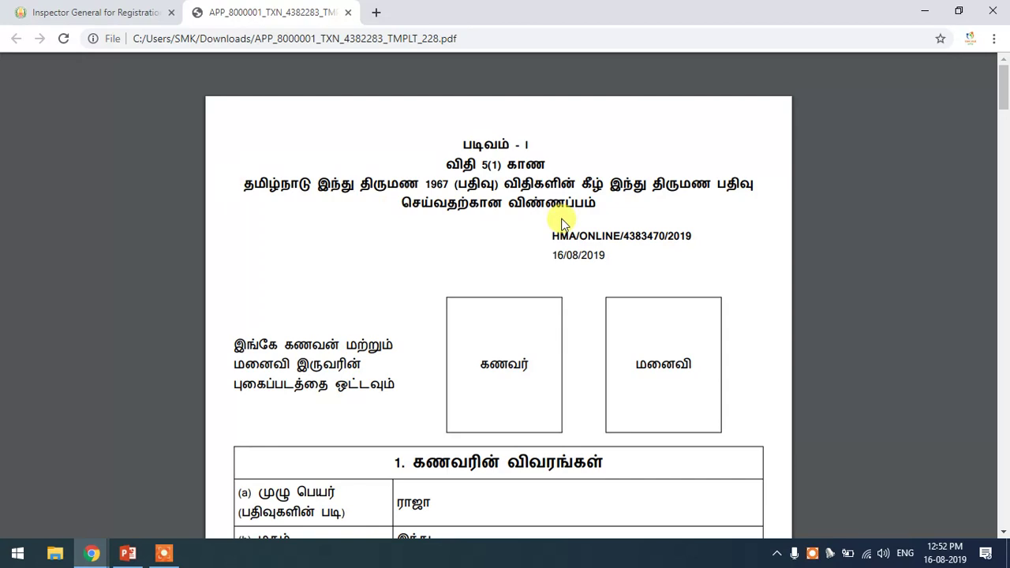
Examine the first page of the form, covering its title and the application number below it.
{"action": "left_click_drag", "start_coordinate": [545, 195], "coordinate": [371, 169]}
{"action": "left_click", "coordinate": [290, 169]}
{"action": "left_click_drag", "start_coordinate": [290, 168], "coordinate": [491, 219]}
{"action": "left_click", "coordinate": [605, 218]}
{"action": "left_click_drag", "start_coordinate": [365, 174], "coordinate": [566, 203]}
{"action": "left_click", "coordinate": [579, 199]}
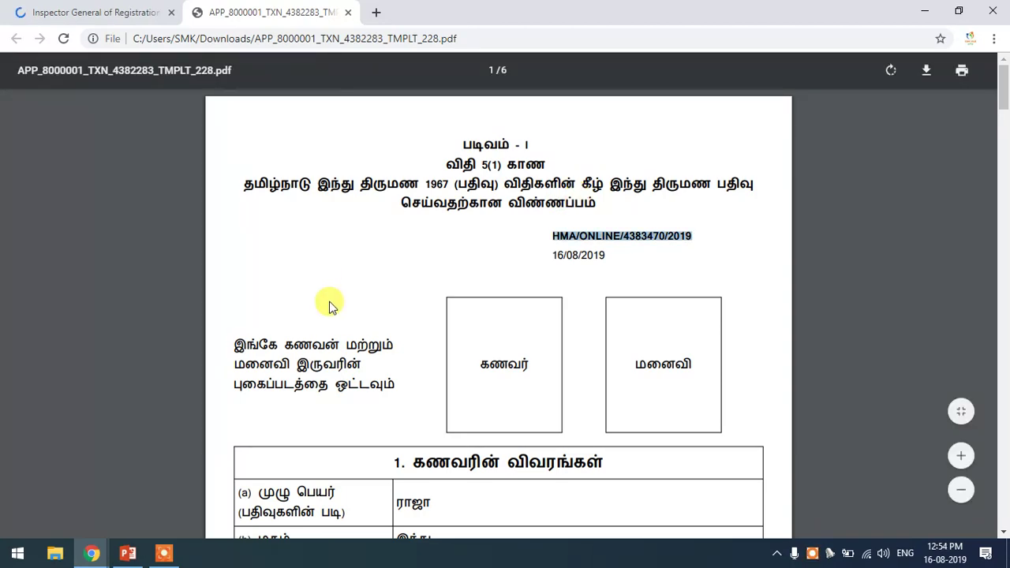
{"action": "left_click", "coordinate": [372, 151]}
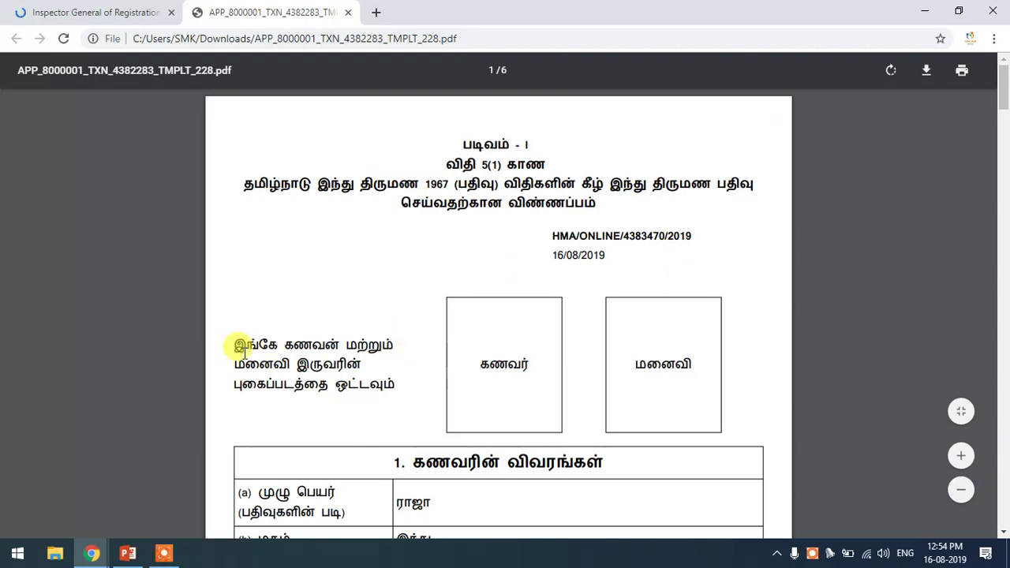
Return to the registration portal and open the marriage registration application search (விண்ணப்பங்களை தேடுக).
{"action": "left_click", "coordinate": [94, 12]}
{"action": "mouse_move", "coordinate": [148, 205]}
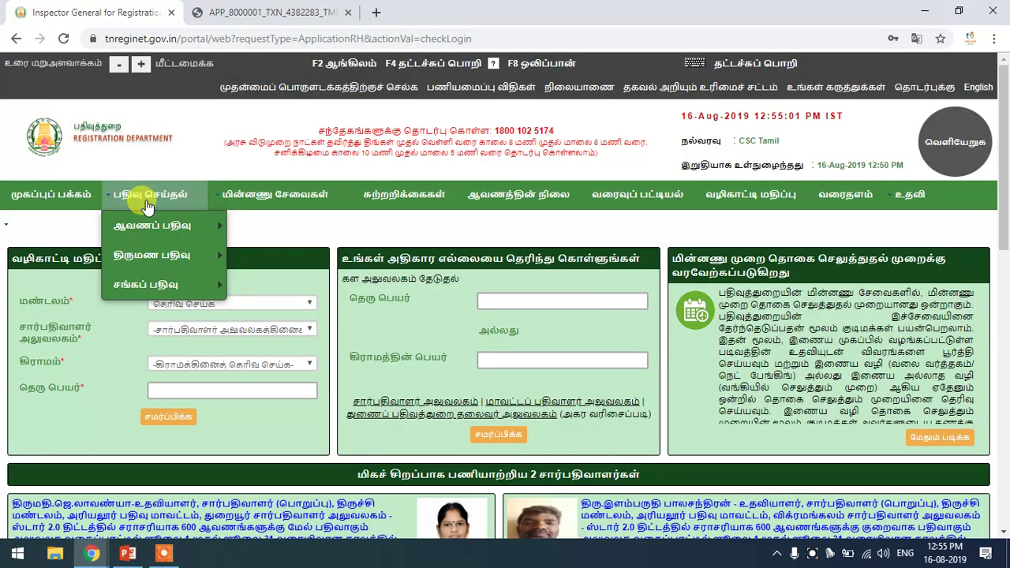
{"action": "mouse_move", "coordinate": [150, 258]}
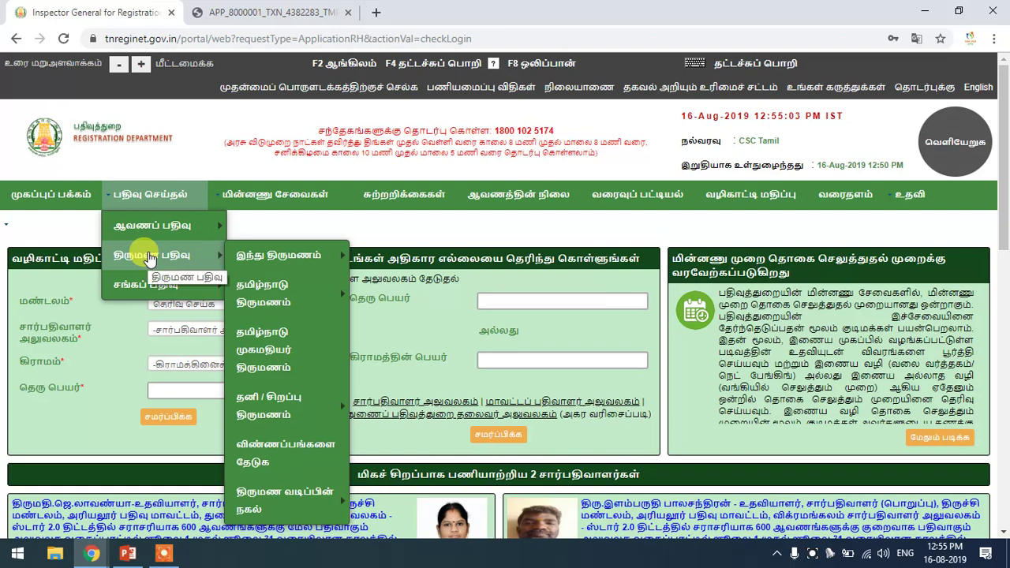
{"action": "left_click", "coordinate": [260, 456]}
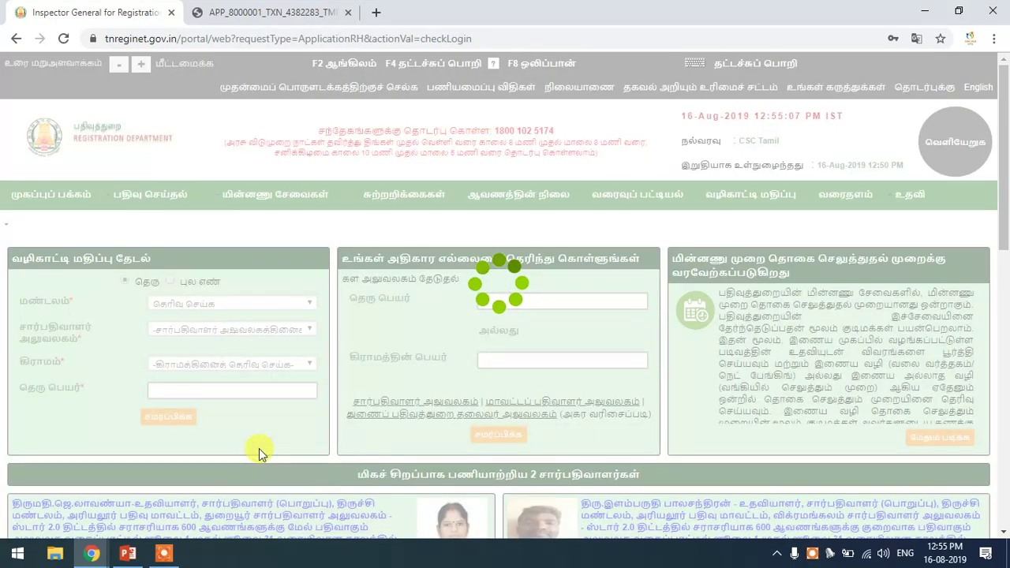
{"action": "scroll", "coordinate": [643, 295], "scroll_direction": "down", "scroll_amount": 5}
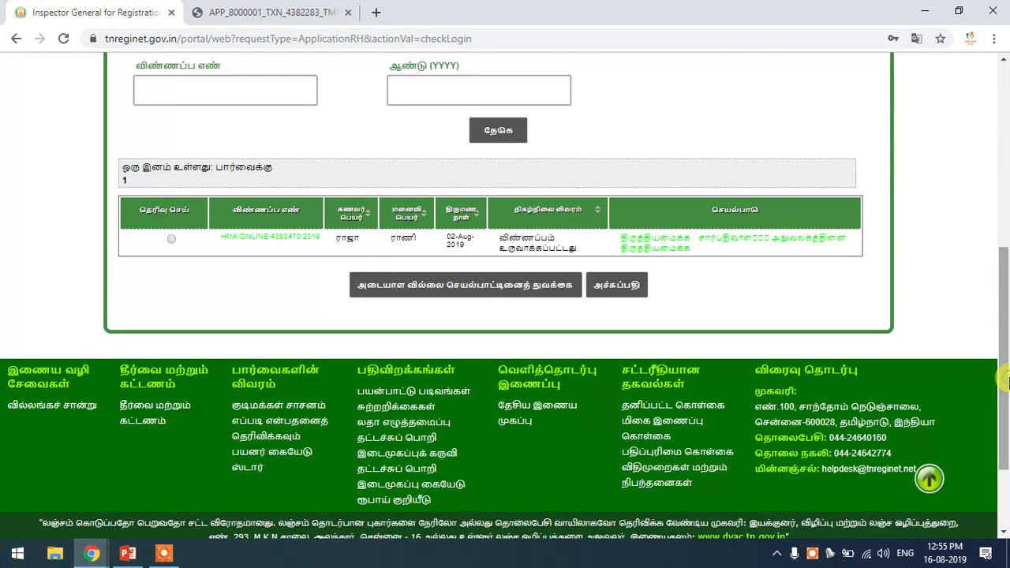
Select the created marriage application in the results and start its token booking process.
{"action": "left_click_drag", "start_coordinate": [146, 218], "coordinate": [214, 228]}
{"action": "left_click", "coordinate": [172, 238]}
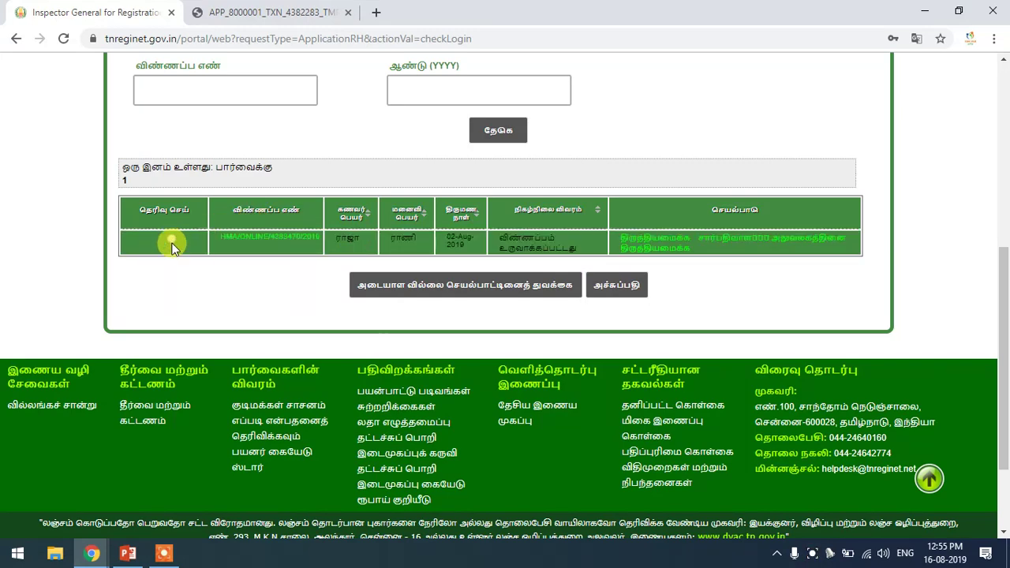
{"action": "left_click", "coordinate": [419, 297]}
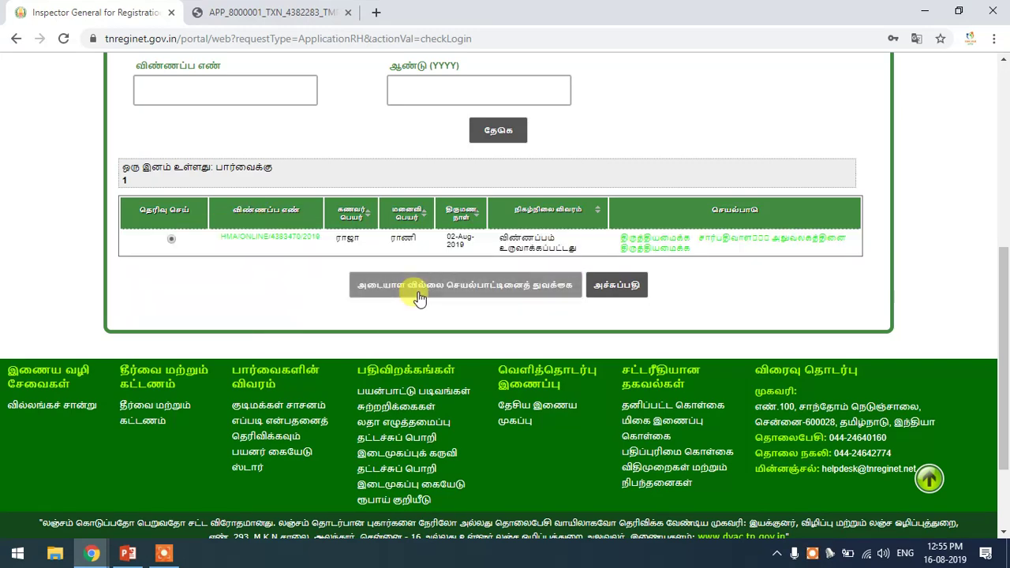
{"action": "left_click", "coordinate": [419, 297]}
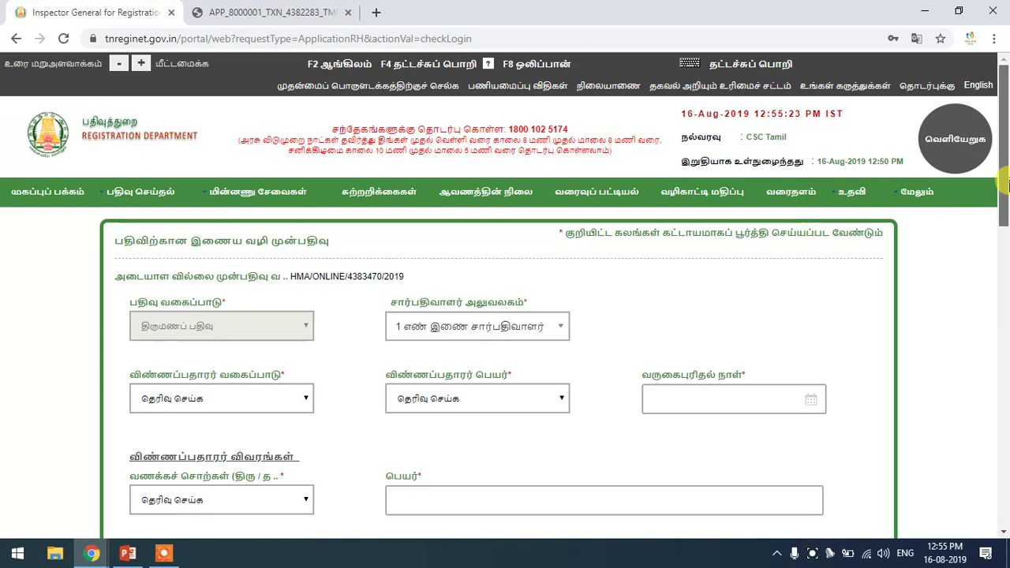
Keep 1 எண் இணை சார்பதிவாளர் சேலம் கிழக்கு as the office, set the applicant type to கணவர் and choose the husband's name.
{"action": "scroll", "coordinate": [1007, 183], "scroll_direction": "down", "scroll_amount": 1}
{"action": "left_click", "coordinate": [419, 272]}
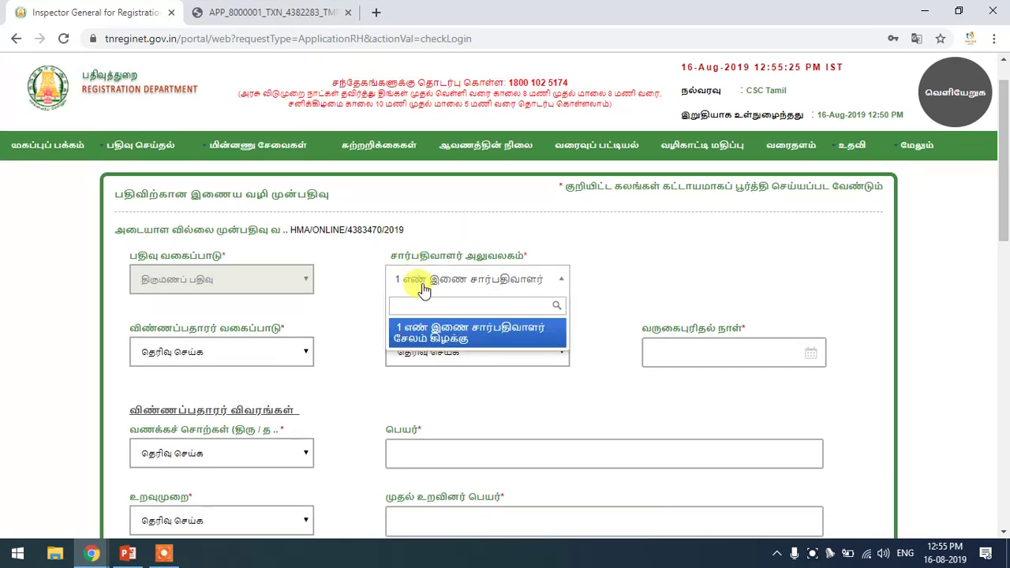
{"action": "left_click", "coordinate": [423, 289]}
{"action": "left_click", "coordinate": [183, 362]}
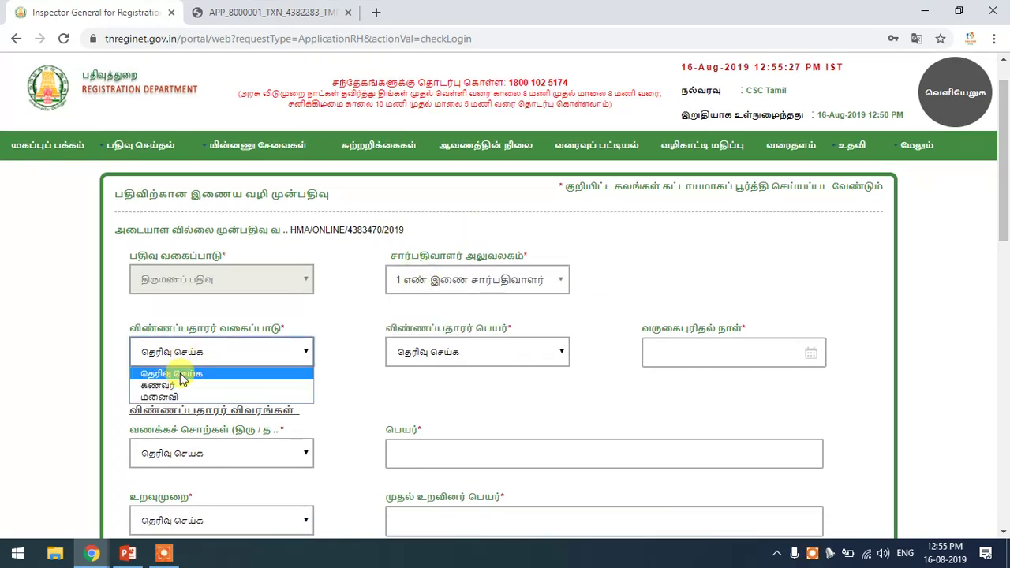
{"action": "left_click", "coordinate": [225, 384]}
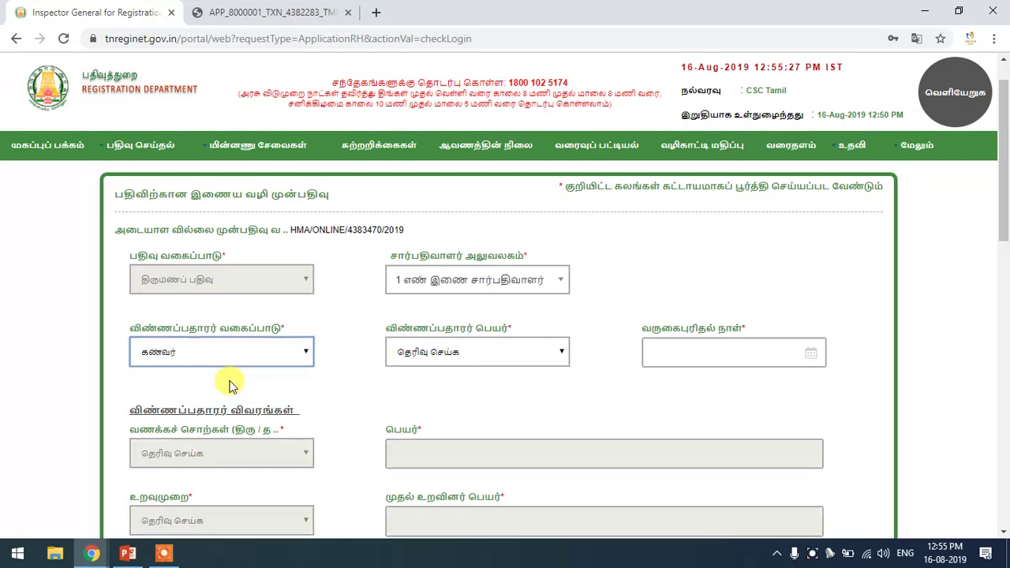
{"action": "left_click", "coordinate": [402, 354]}
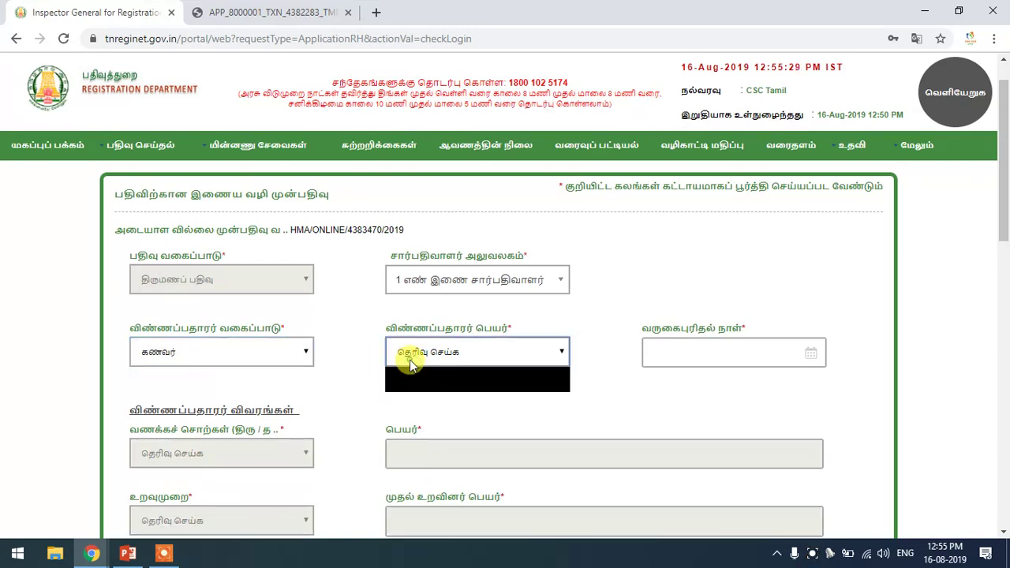
Set the visit date for the registration appointment to 22-Aug-2019.
{"action": "left_click", "coordinate": [708, 355]}
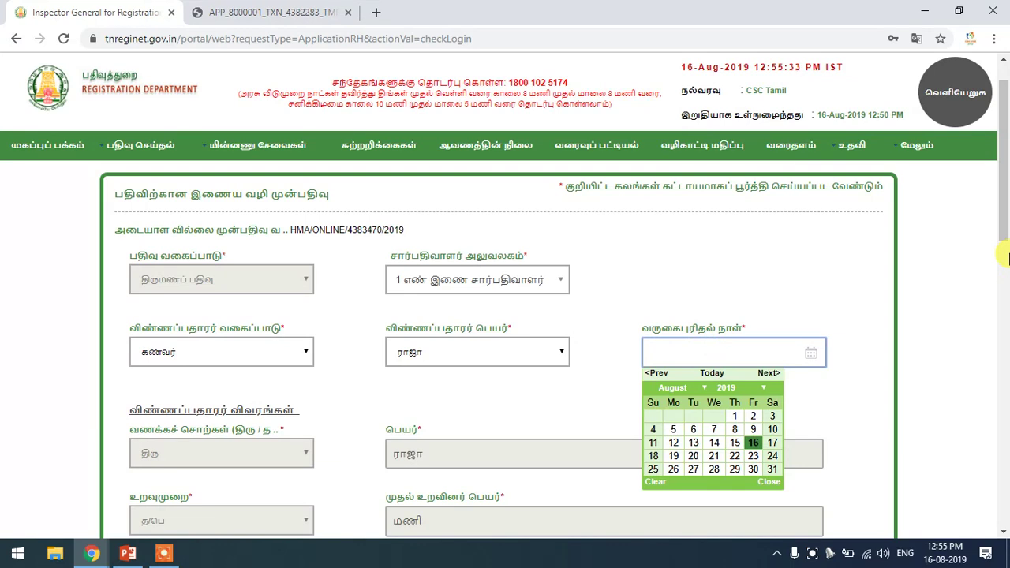
{"action": "left_click", "coordinate": [1006, 245]}
{"action": "left_click", "coordinate": [1004, 203]}
{"action": "scroll", "coordinate": [881, 272], "scroll_direction": "down", "scroll_amount": 1}
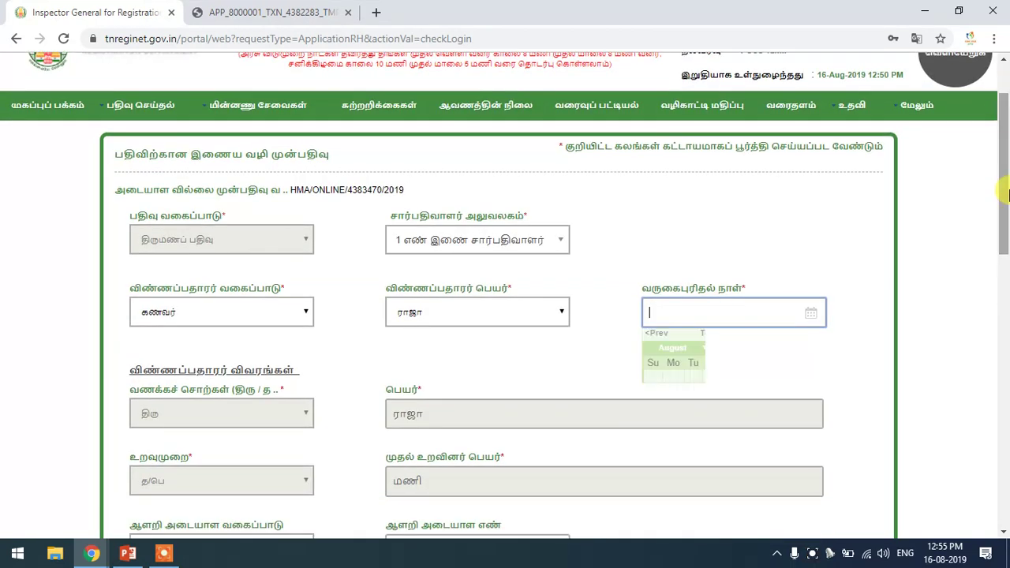
{"action": "left_click", "coordinate": [757, 252]}
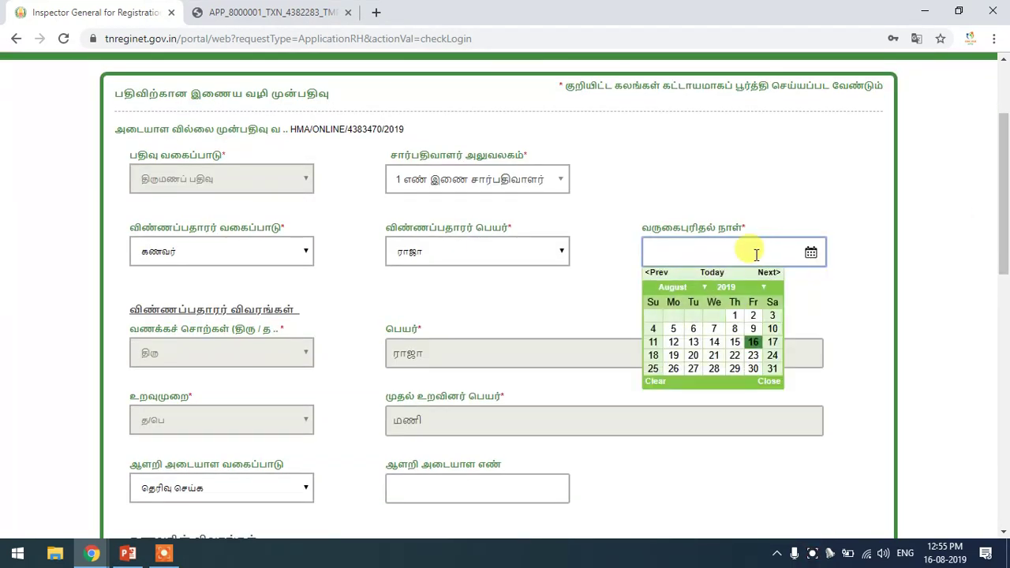
{"action": "left_click", "coordinate": [712, 355]}
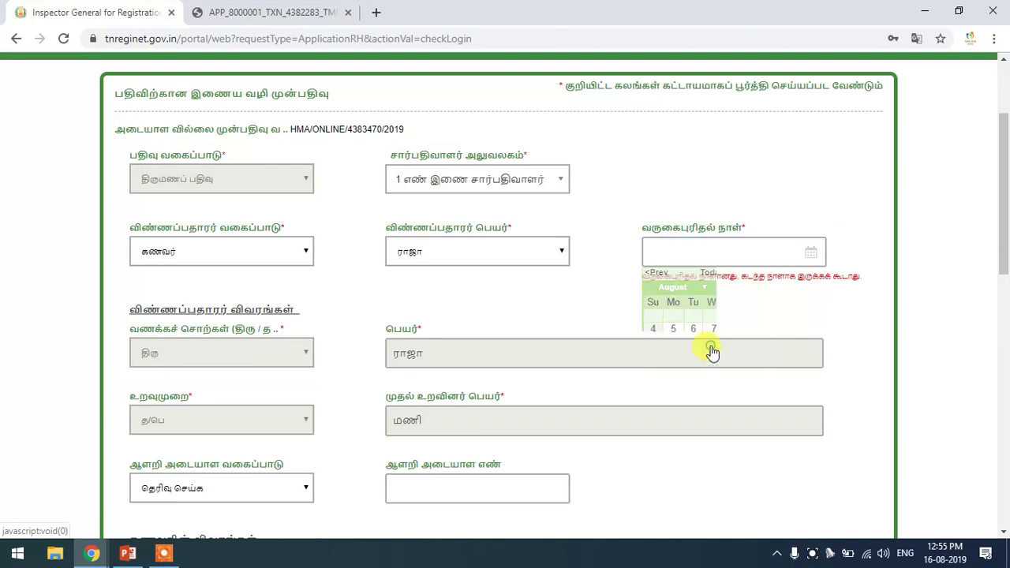
{"action": "left_click", "coordinate": [694, 249]}
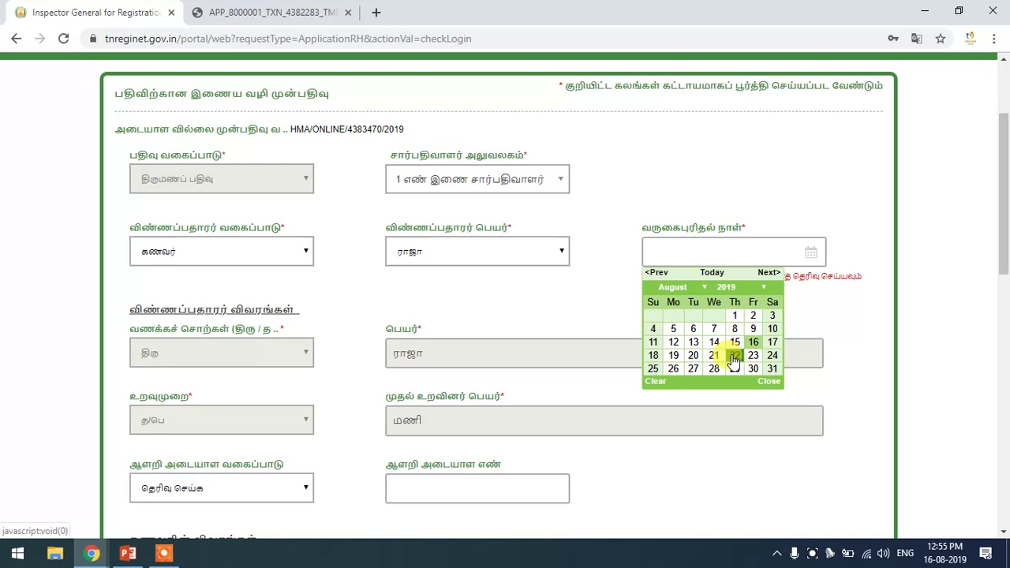
{"action": "left_click", "coordinate": [734, 356]}
{"action": "scroll", "coordinate": [820, 243], "scroll_direction": "down", "scroll_amount": 1}
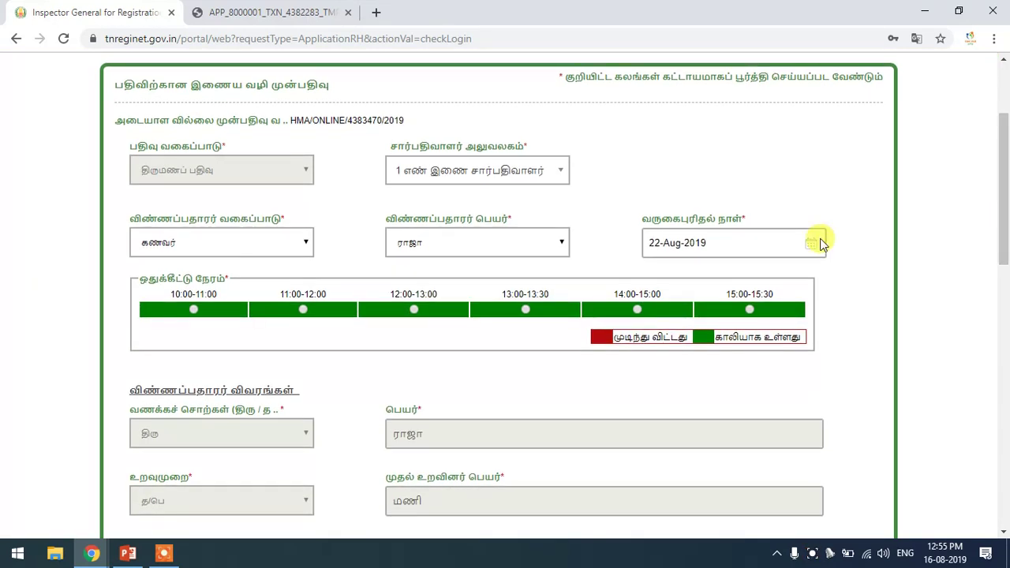
Examine the appointment time slots offered for the chosen visit date.
{"action": "left_click_drag", "start_coordinate": [108, 275], "coordinate": [450, 292]}
{"action": "left_click", "coordinate": [450, 293]}
{"action": "double_click", "coordinate": [727, 245]}
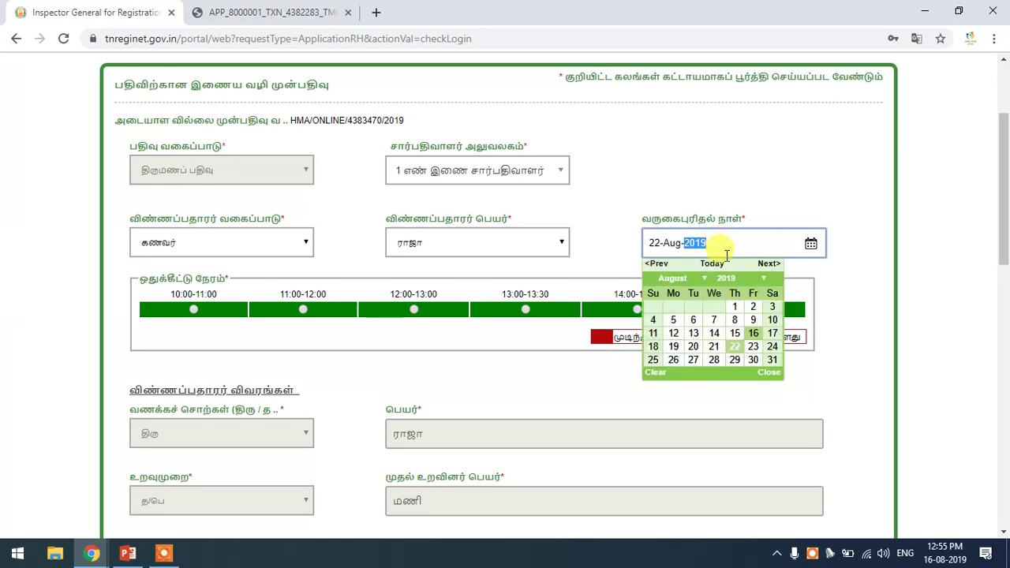
{"action": "left_click", "coordinate": [349, 293]}
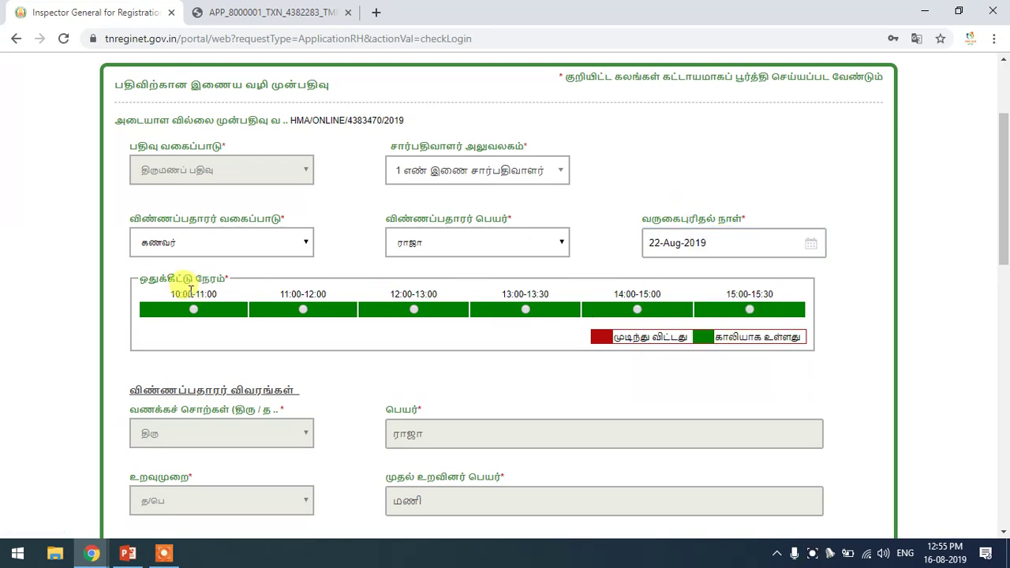
{"action": "left_click_drag", "start_coordinate": [171, 292], "coordinate": [750, 282]}
{"action": "left_click", "coordinate": [750, 282]}
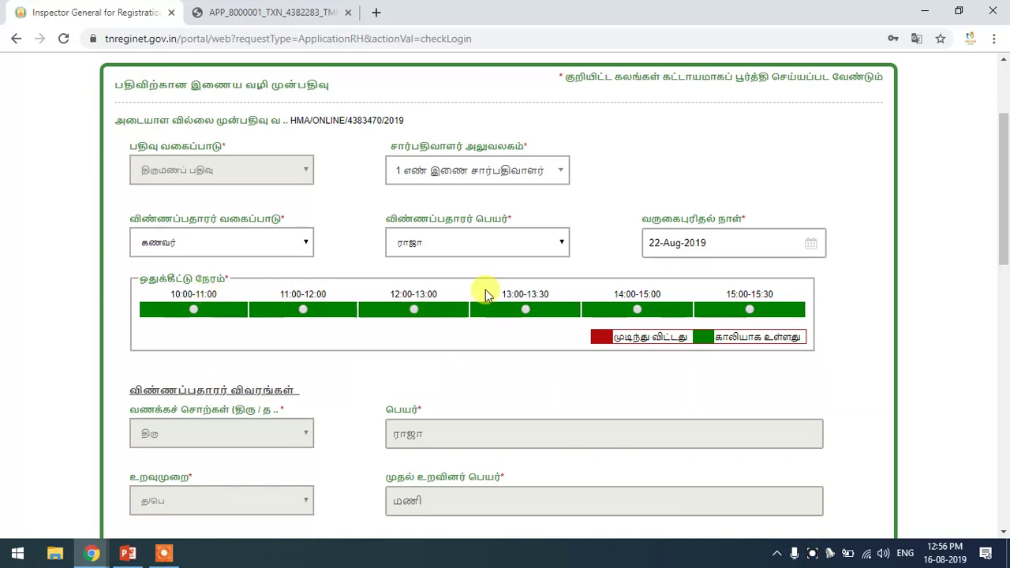
Try 16-Aug-2019 as the visit date to compare its available appointment time slots.
{"action": "left_click", "coordinate": [708, 242]}
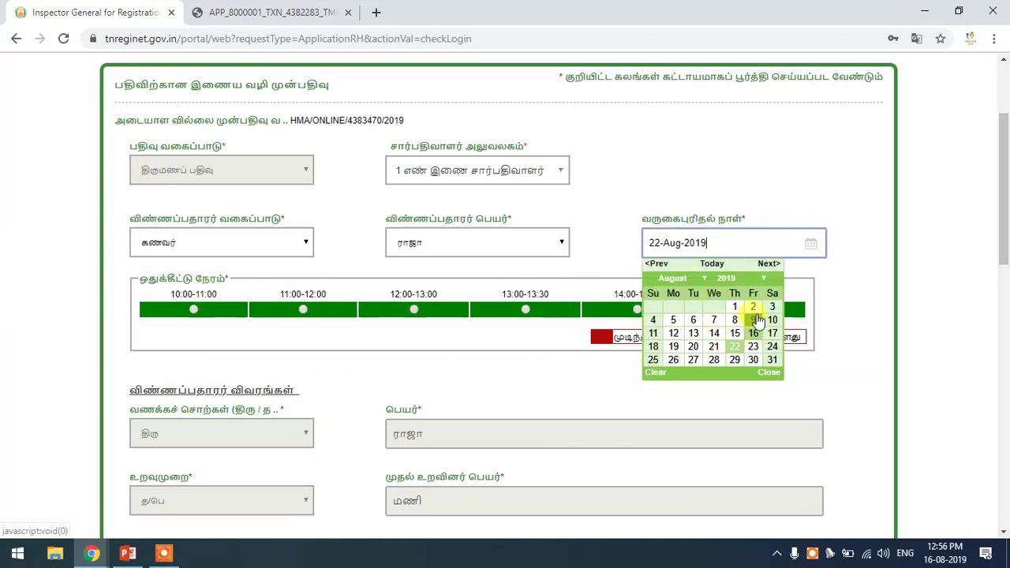
{"action": "left_click", "coordinate": [754, 335]}
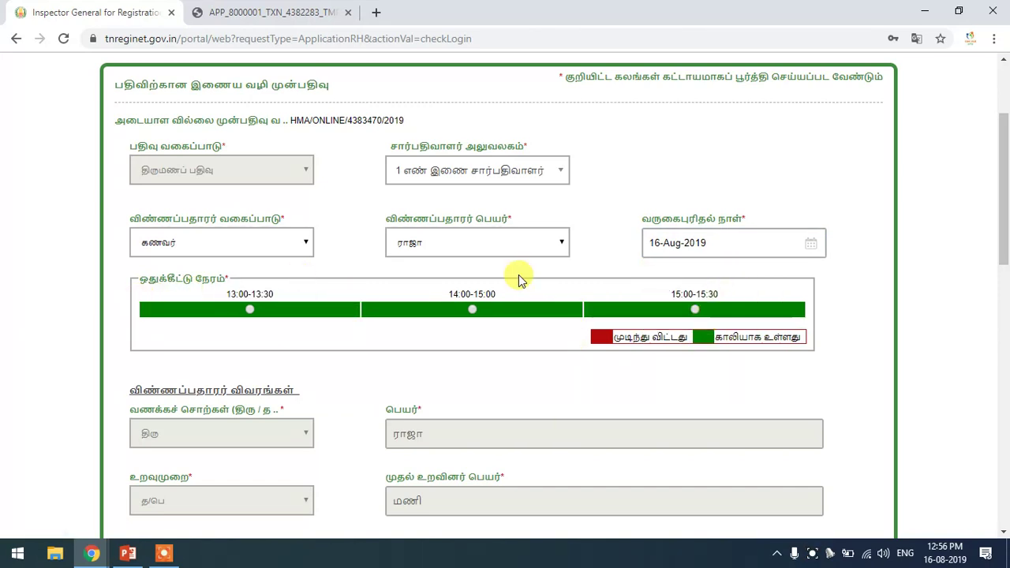
Set the visit date to 21-Aug-2019 and choose the 10:00-11:00 appointment slot.
{"action": "left_click", "coordinate": [678, 237]}
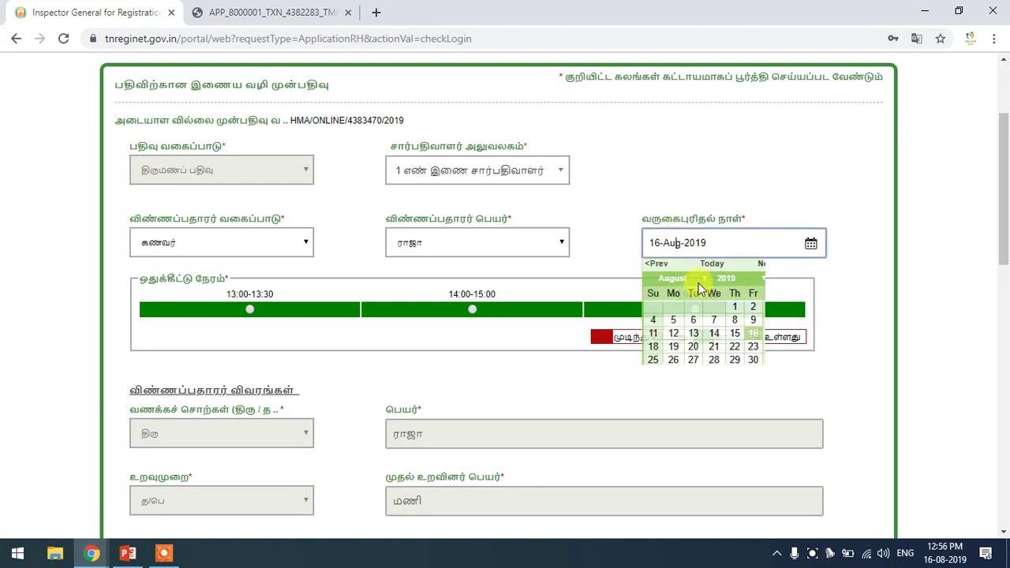
{"action": "left_click", "coordinate": [715, 347]}
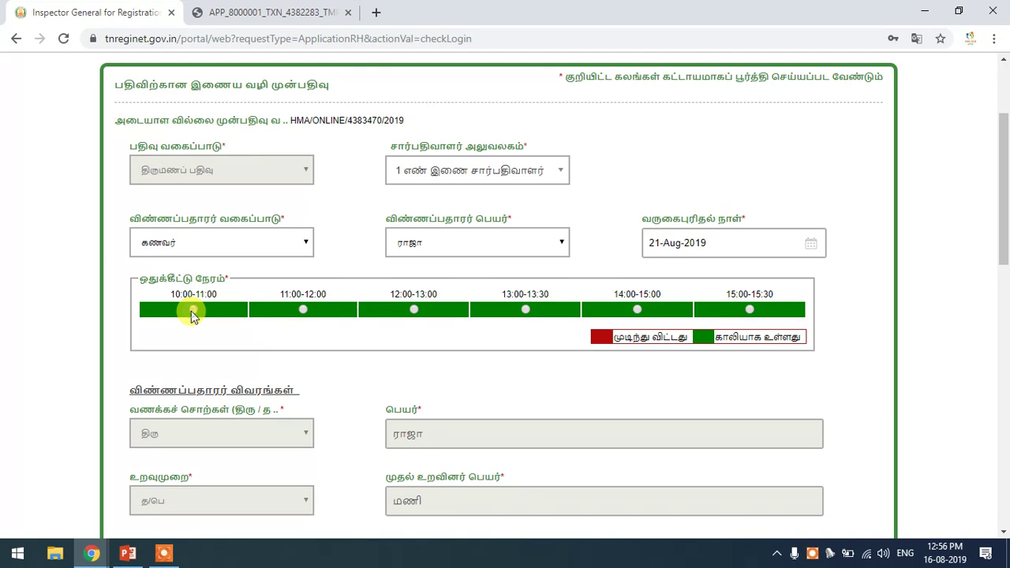
{"action": "left_click", "coordinate": [194, 310]}
Enter the applicant's mobile number in the contact details, then submit the token booking and confirm it.
{"action": "left_click_drag", "start_coordinate": [1000, 202], "coordinate": [1004, 399]}
{"action": "left_click", "coordinate": [454, 264]}
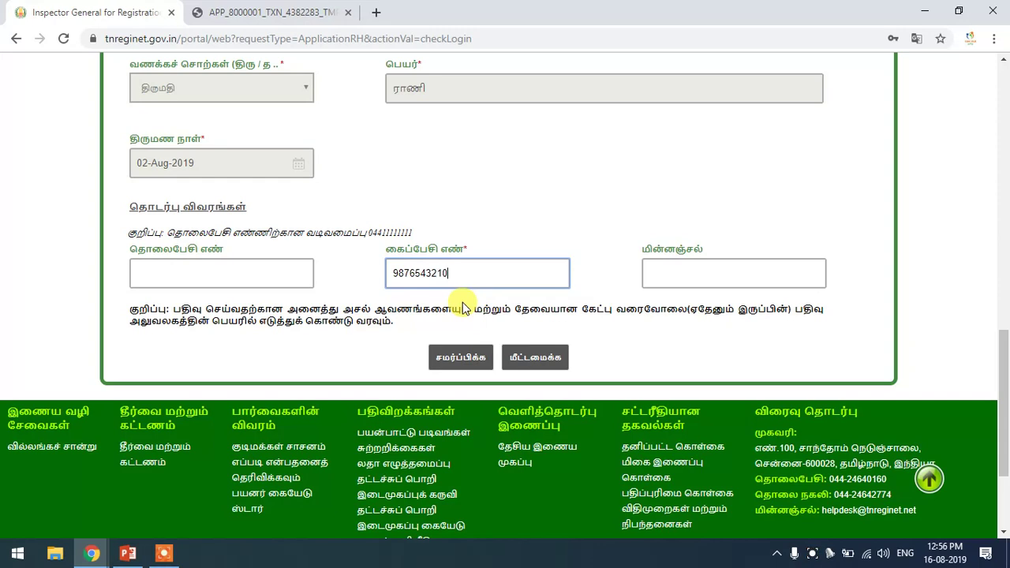
{"action": "left_click", "coordinate": [459, 354]}
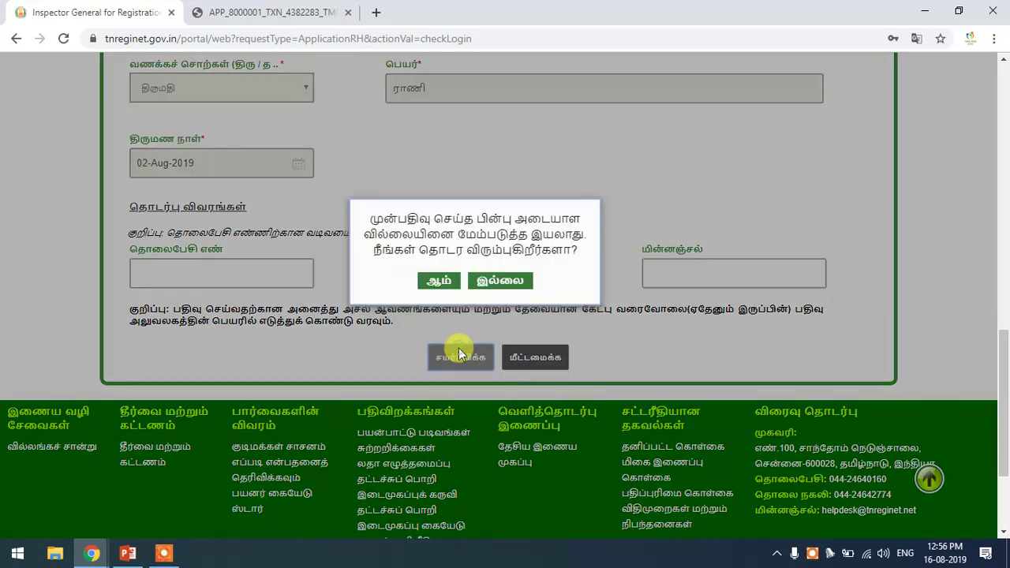
{"action": "left_click", "coordinate": [439, 277]}
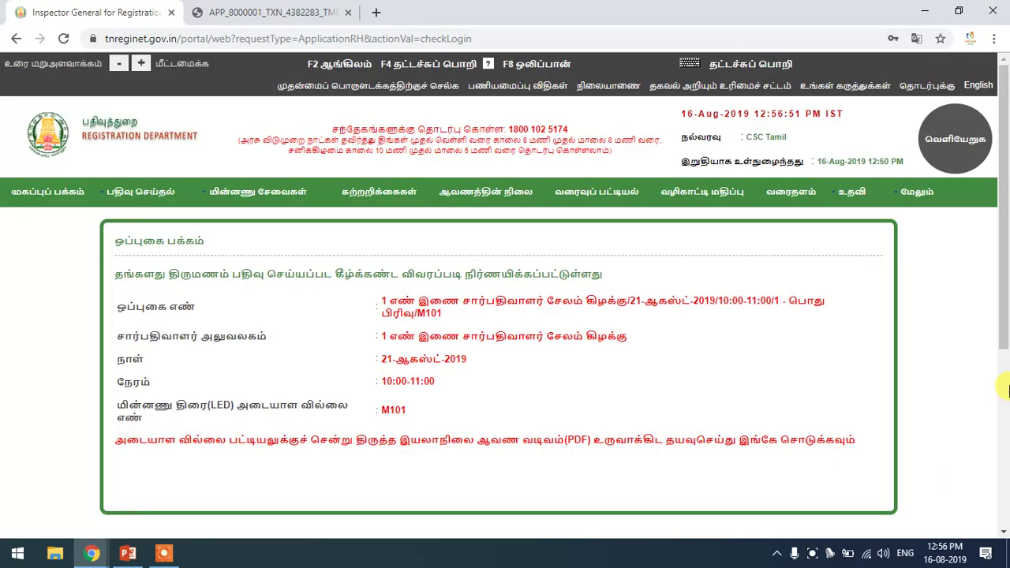
Review the booking acknowledgement, examining its acknowledgement number, sub-registrar office, date, time and LED token number.
{"action": "left_click_drag", "start_coordinate": [112, 264], "coordinate": [625, 426]}
{"action": "left_click", "coordinate": [626, 426]}
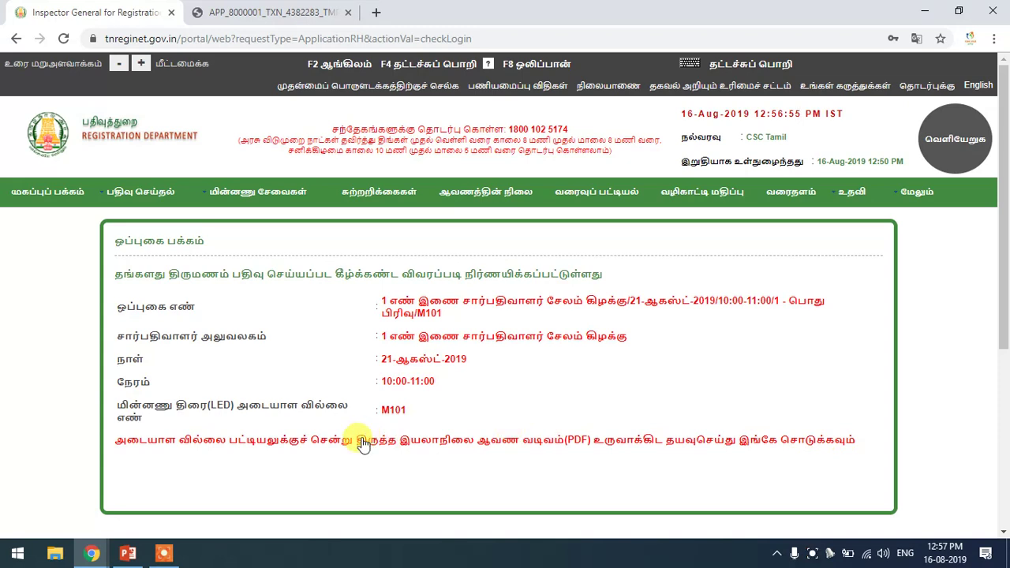
{"action": "double_click", "coordinate": [399, 300]}
{"action": "left_click", "coordinate": [408, 336]}
{"action": "triple_click", "coordinate": [414, 357]}
{"action": "left_click", "coordinate": [402, 355]}
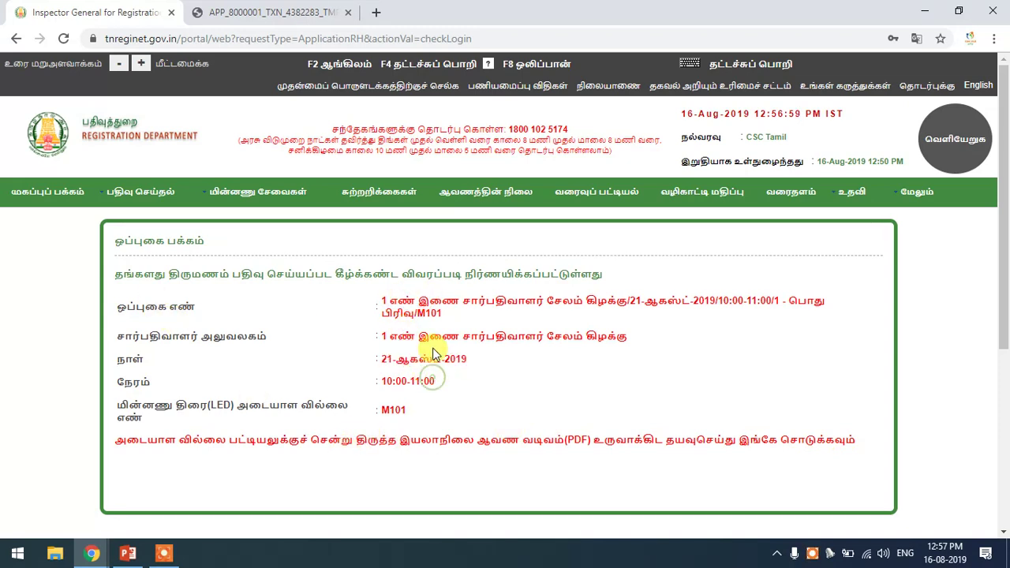
{"action": "left_click_drag", "start_coordinate": [419, 336], "coordinate": [552, 351]}
{"action": "left_click", "coordinate": [553, 351]}
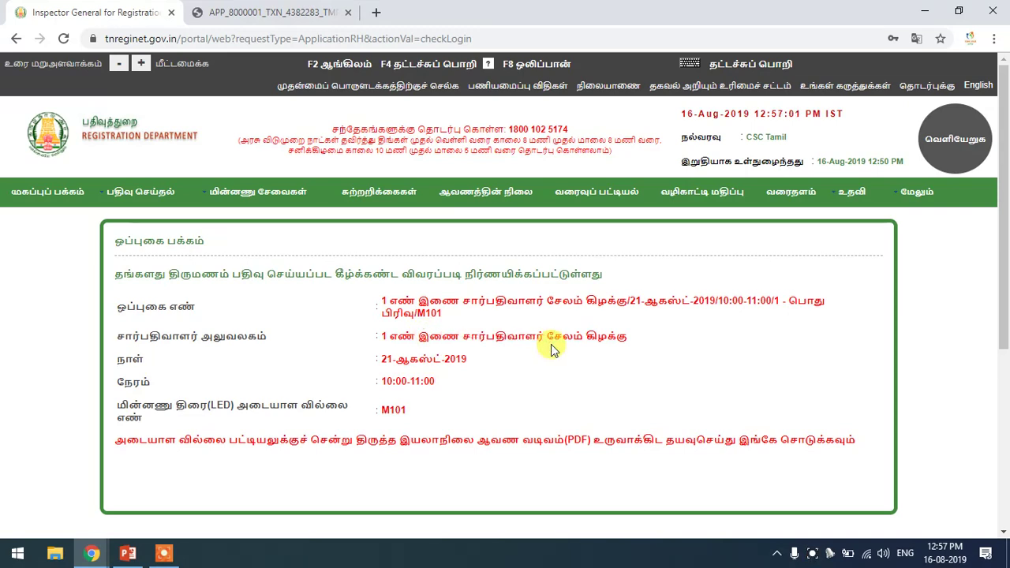
{"action": "triple_click", "coordinate": [405, 381]}
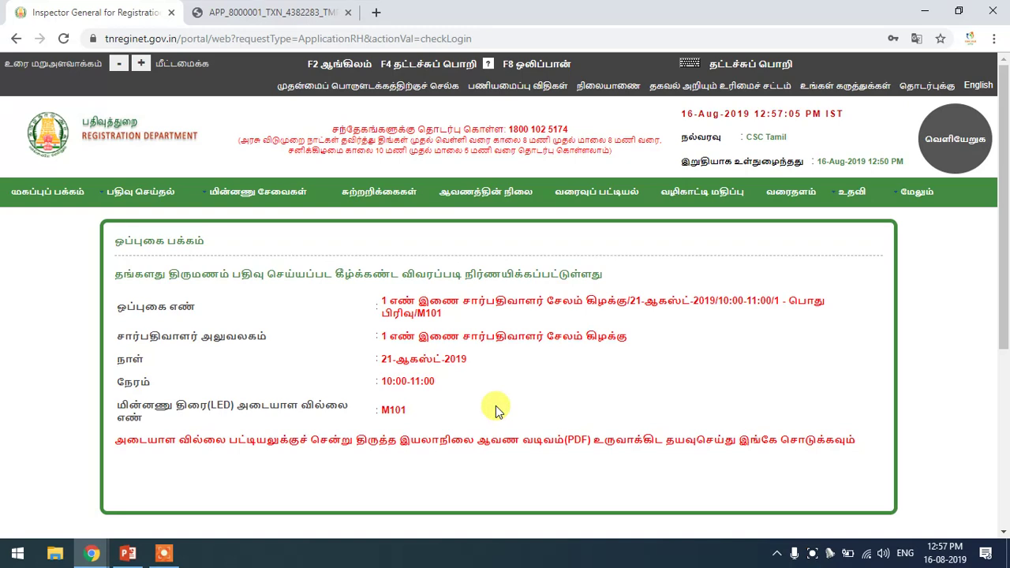